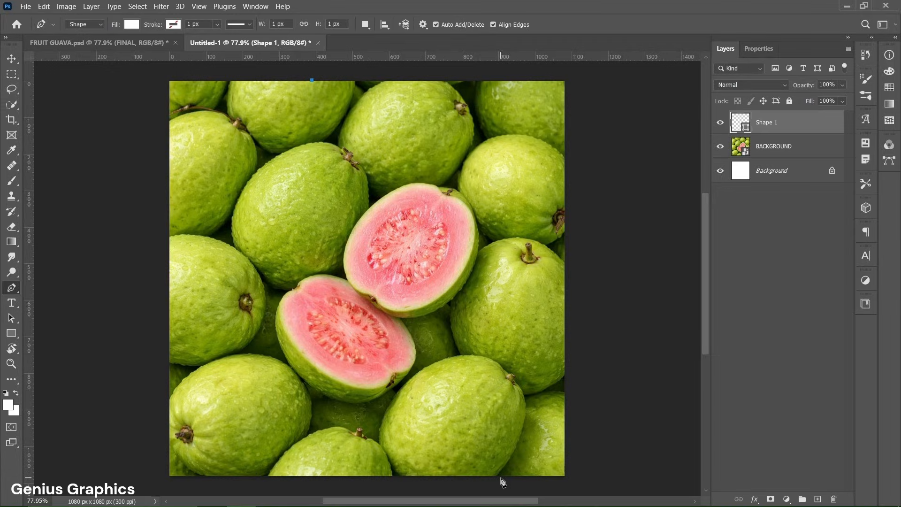
- Finish the pen shape by adding corners at the canvas's bottom-left and top-left and closing the path at the top
click(166, 481)
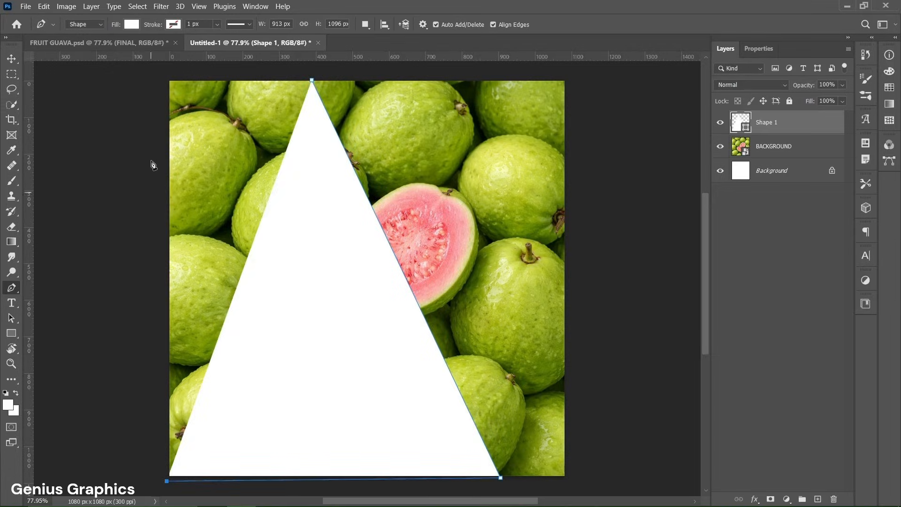
click(163, 76)
click(311, 81)
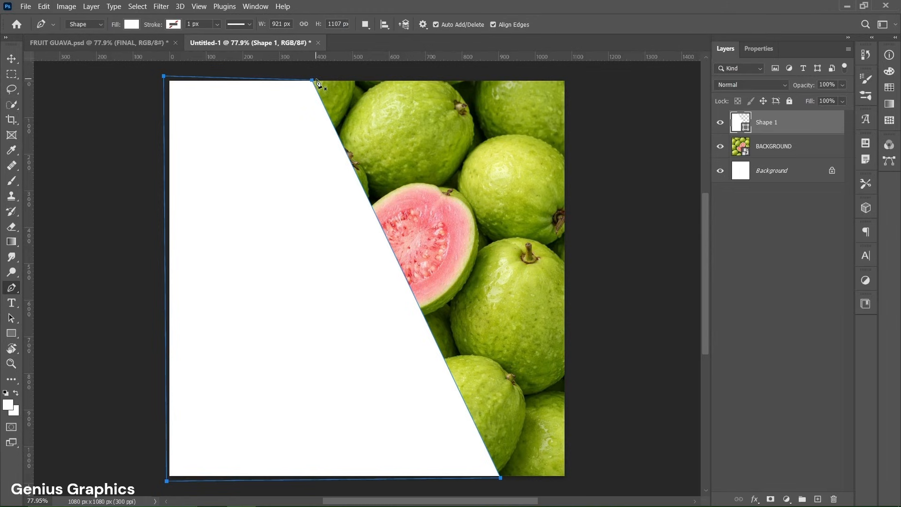
- Set the shape's fill colour to #e4ea8c
click(132, 24)
click(204, 47)
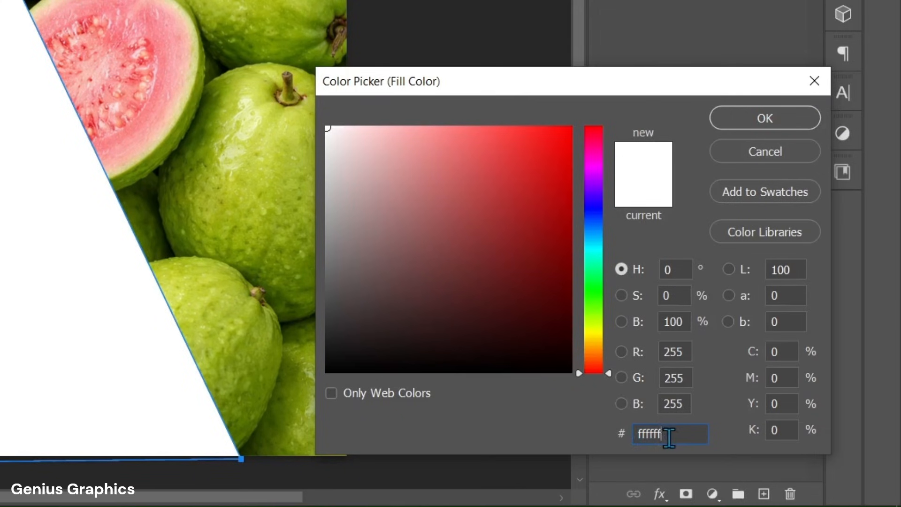
text(e4ea8c)
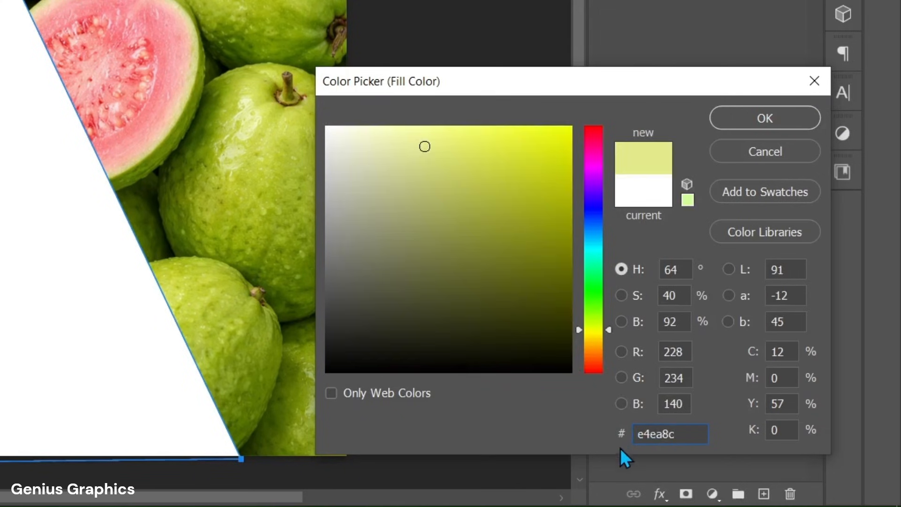
click(747, 125)
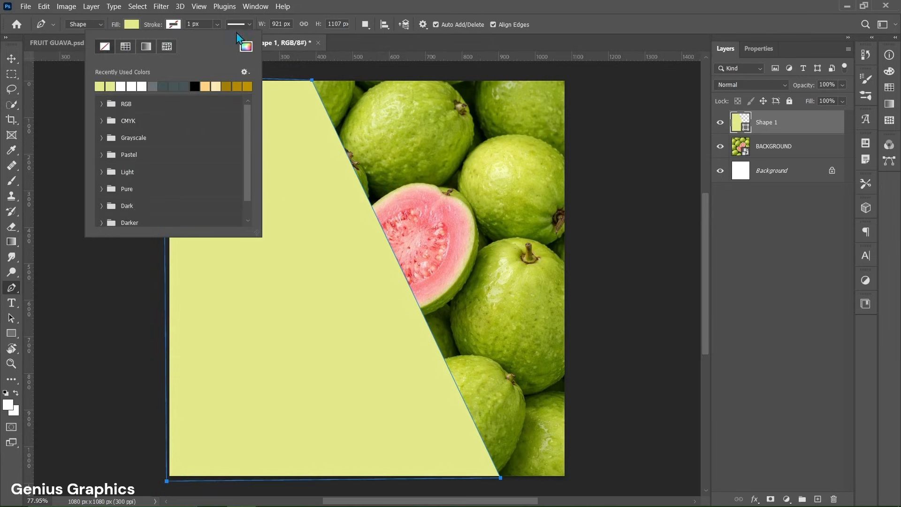
click(224, 16)
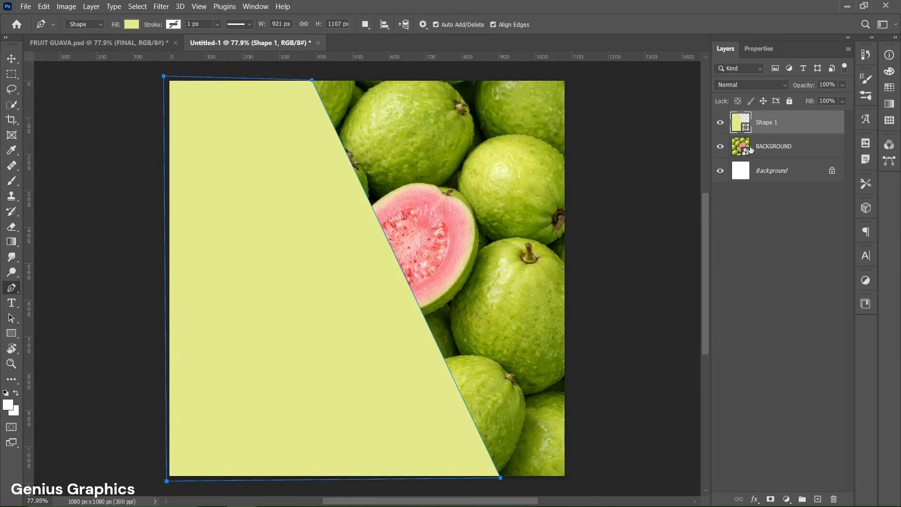
- Apply a Drop Shadow layer style to the shape layer
double_click(823, 122)
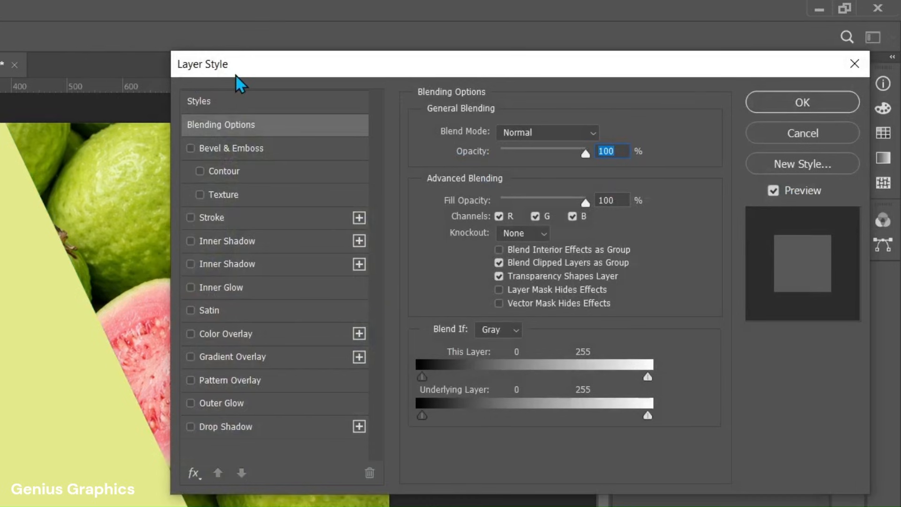
click(237, 419)
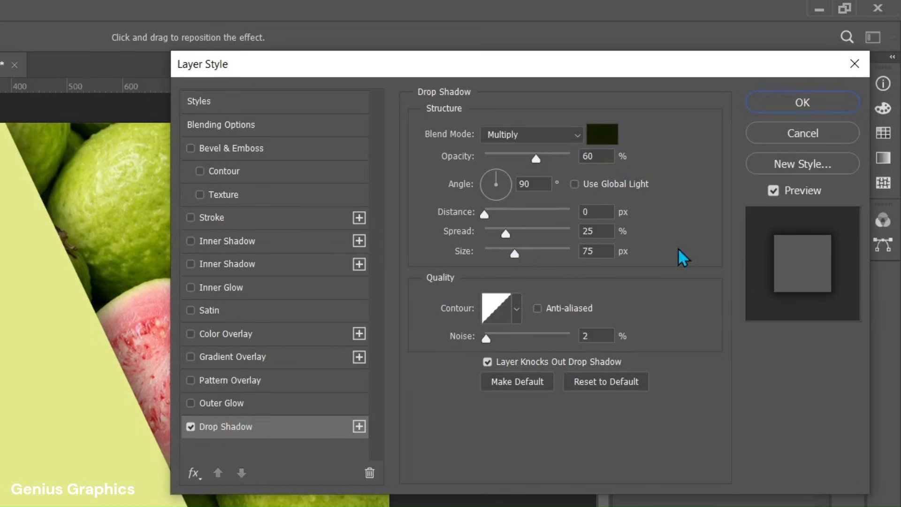
click(793, 109)
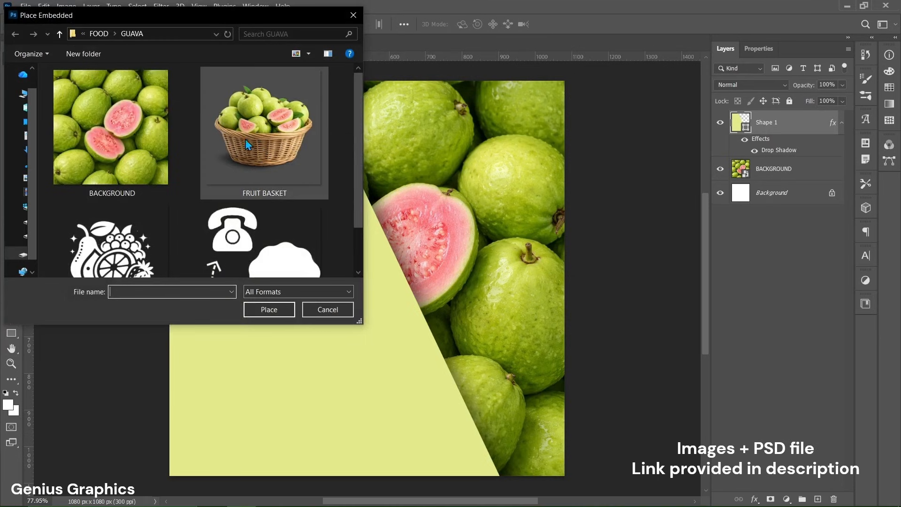
- Place the FRUIT BASKET image, scale it to about 17% and move it to the lower right over the diagonal edge
click(246, 141)
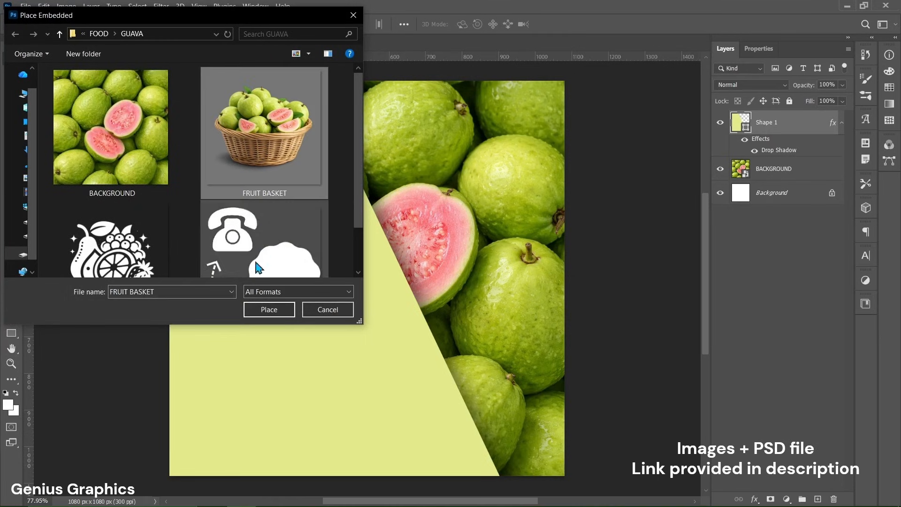
click(259, 310)
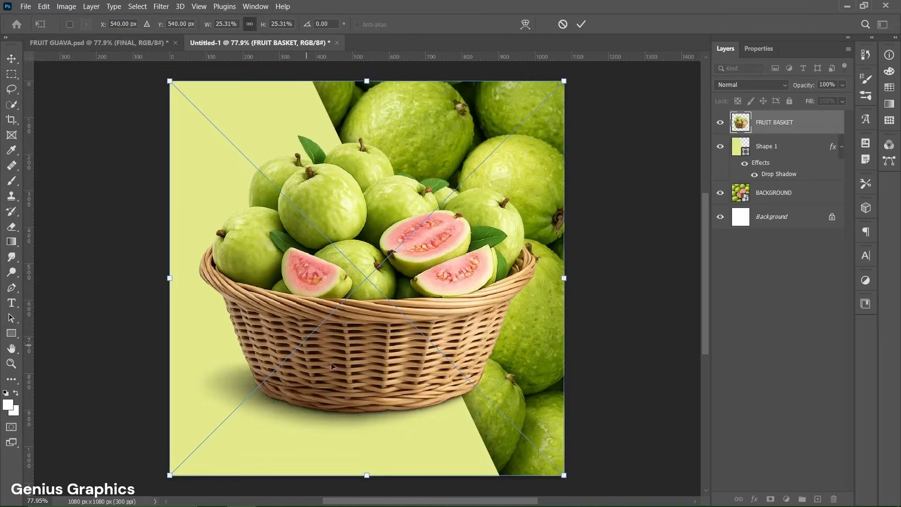
drag(565, 475, 508, 404)
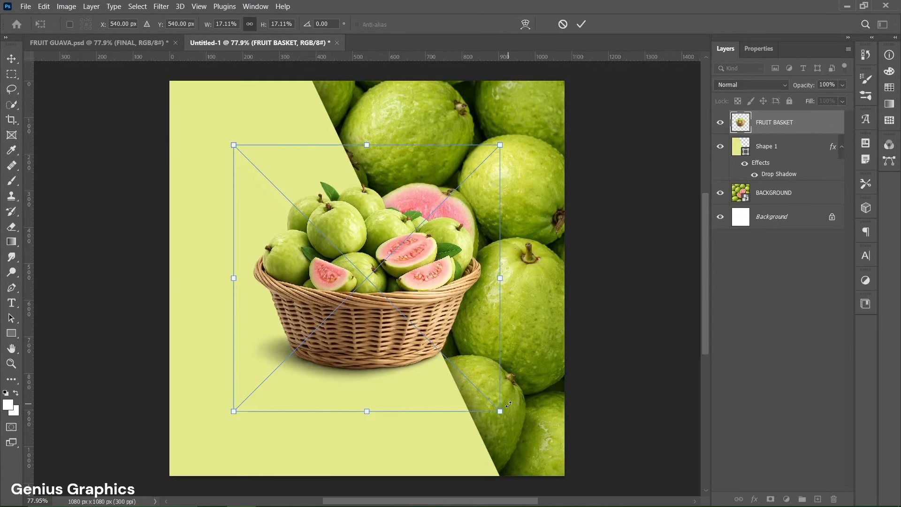
drag(354, 267, 406, 352)
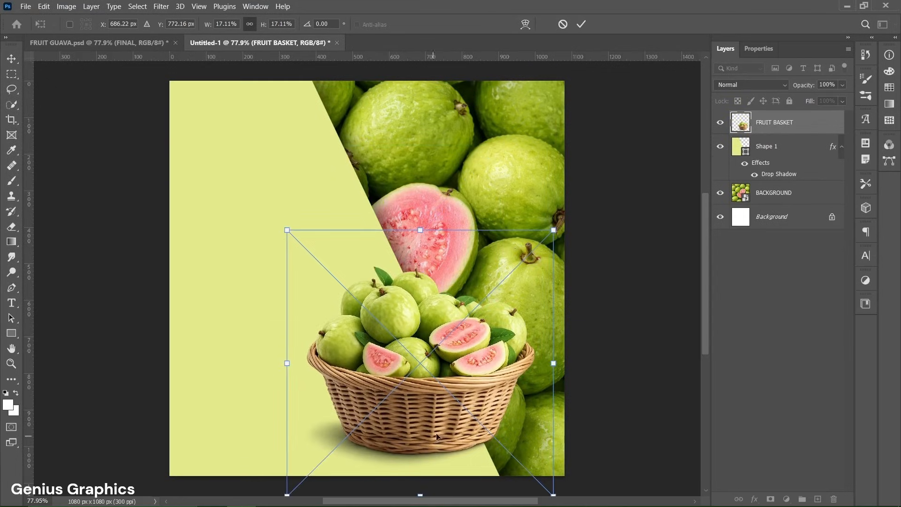
click(585, 31)
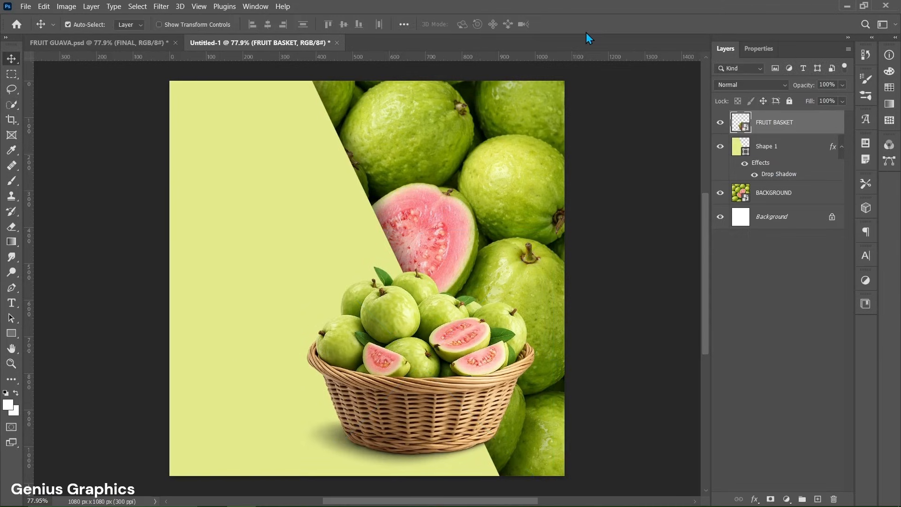
- Create a new guide layout with 2 columns, 2 rows and 40 px margins
click(199, 6)
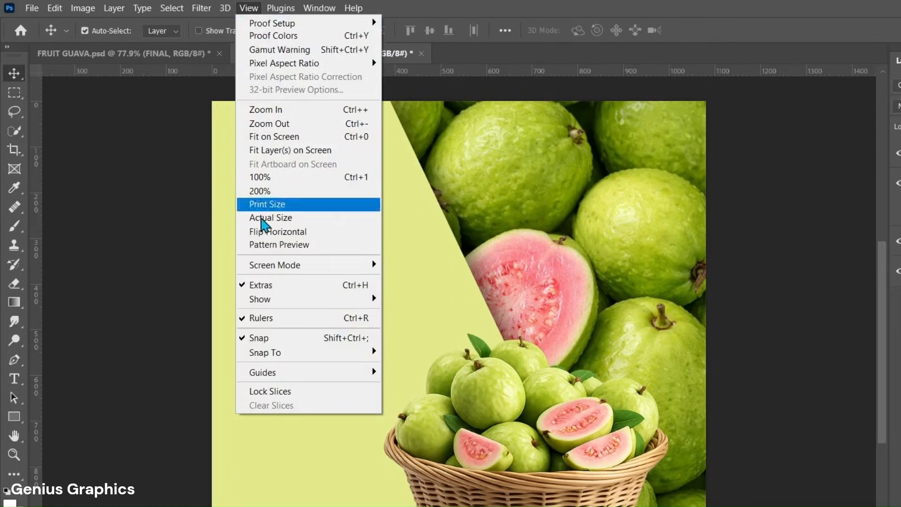
mouse_move(284, 375)
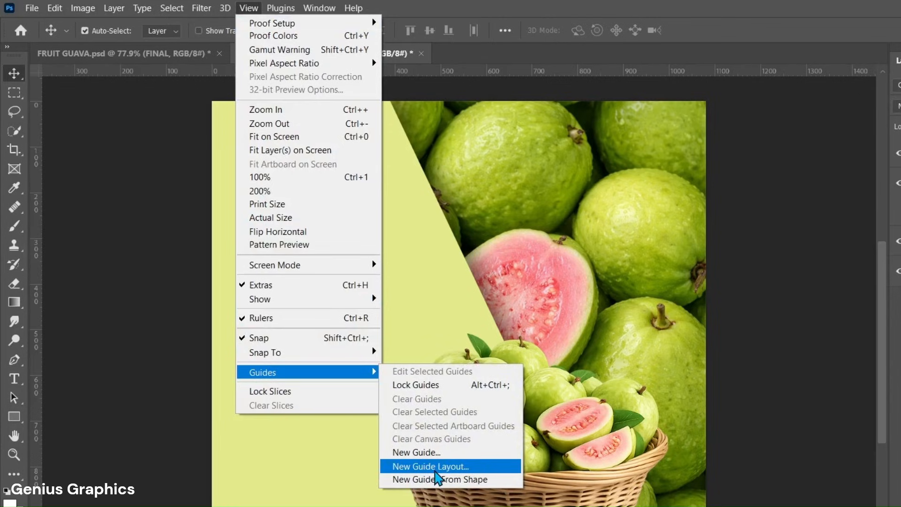
click(429, 466)
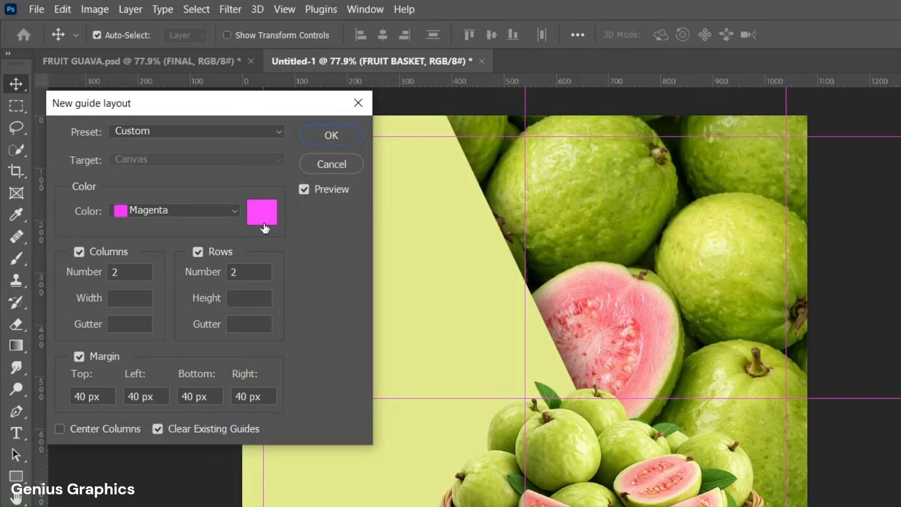
click(336, 136)
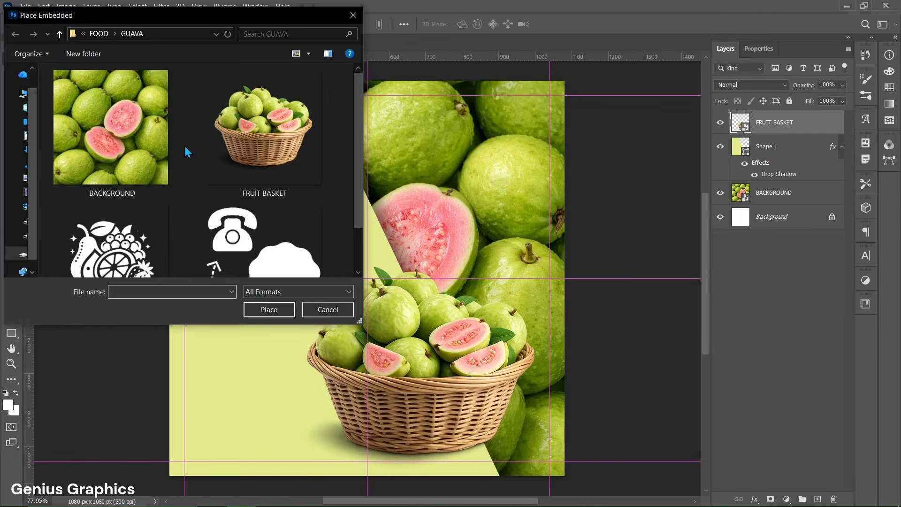
- Place the LOGO image, scale it to about 11% and position it in the top-left corner inside the guides
scroll(185, 149, down, 1)
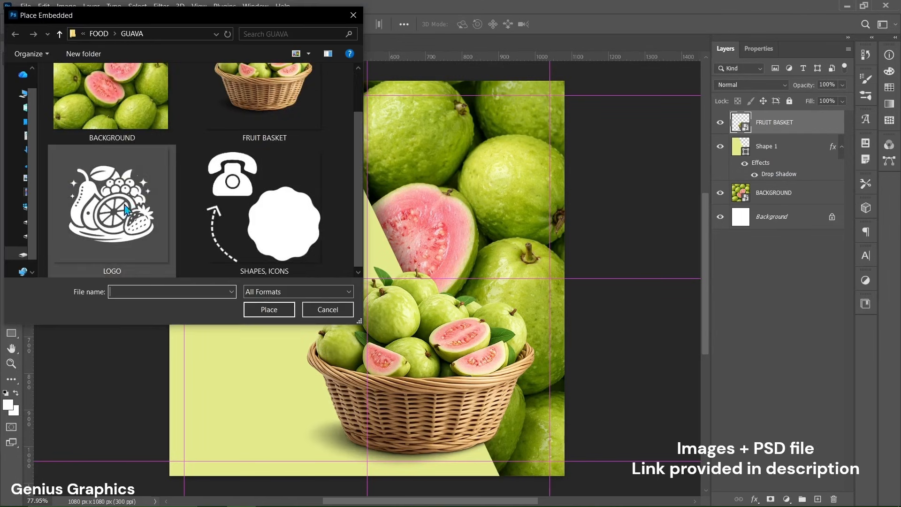
click(113, 205)
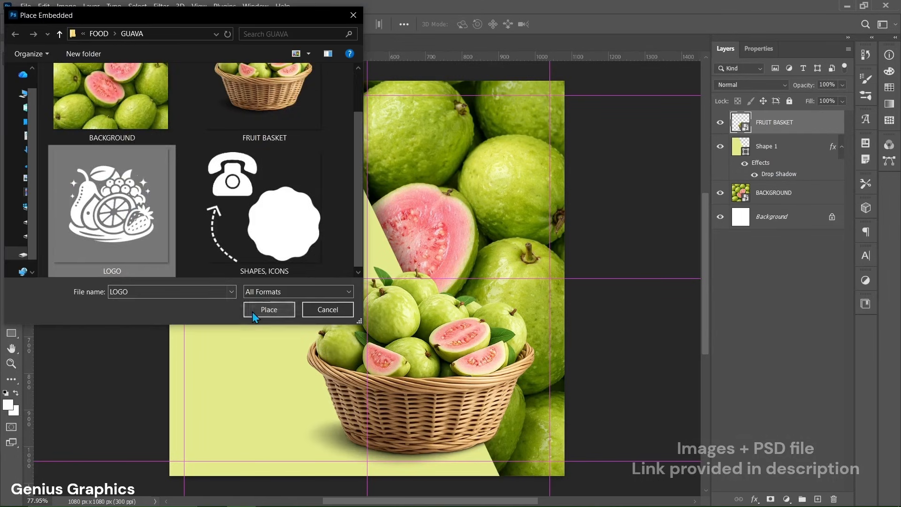
click(268, 310)
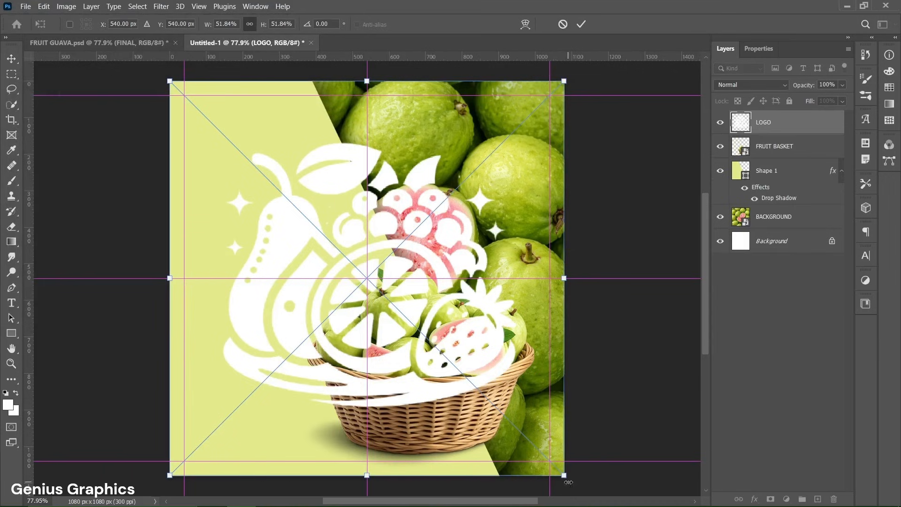
drag(568, 481, 251, 168)
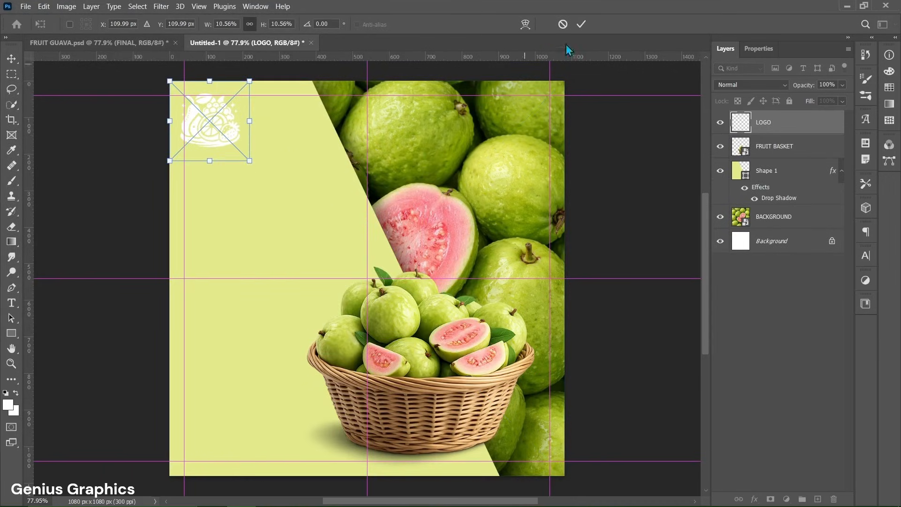
click(582, 25)
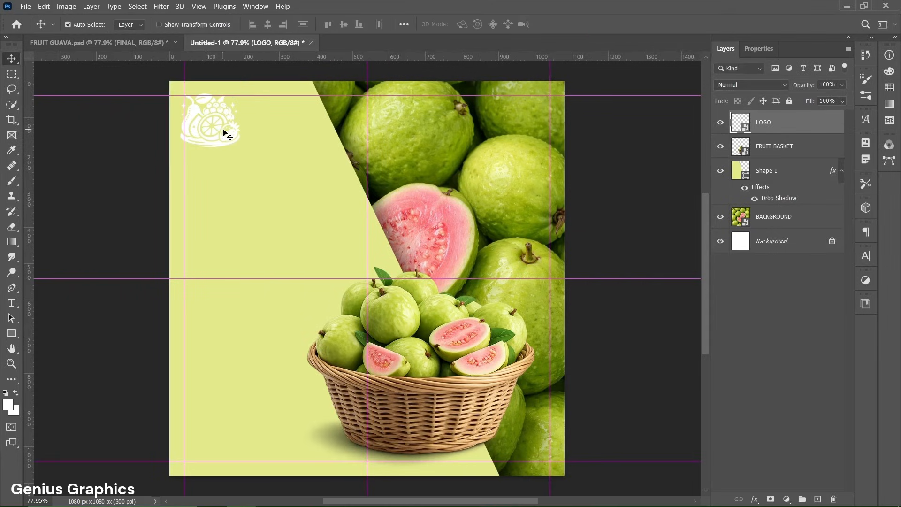
drag(217, 127, 221, 128)
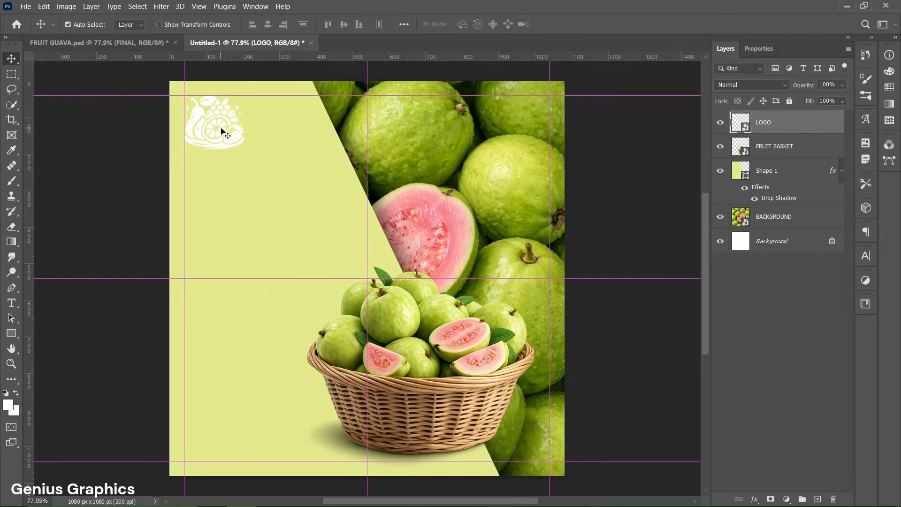
- Load the logo as a selection and add a Solid Color fill layer of #4f861e masked to it
ctrl+click(741, 124)
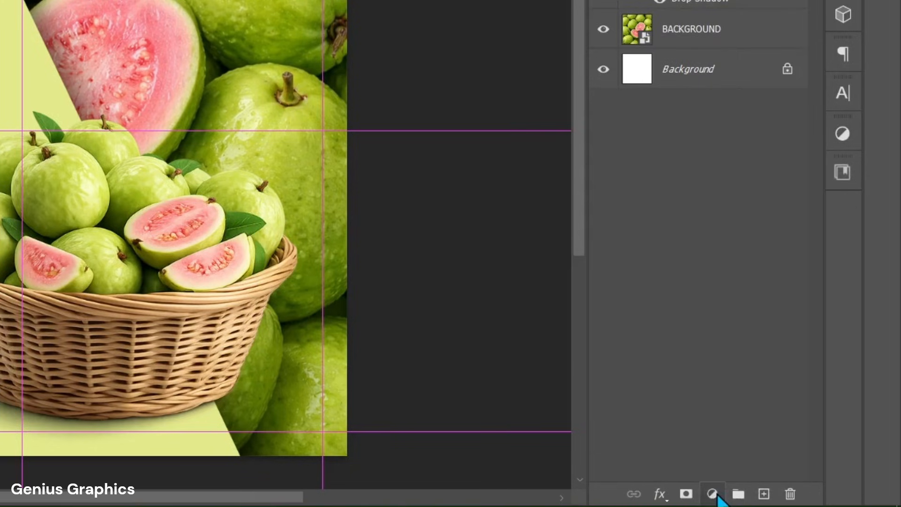
click(786, 499)
click(705, 162)
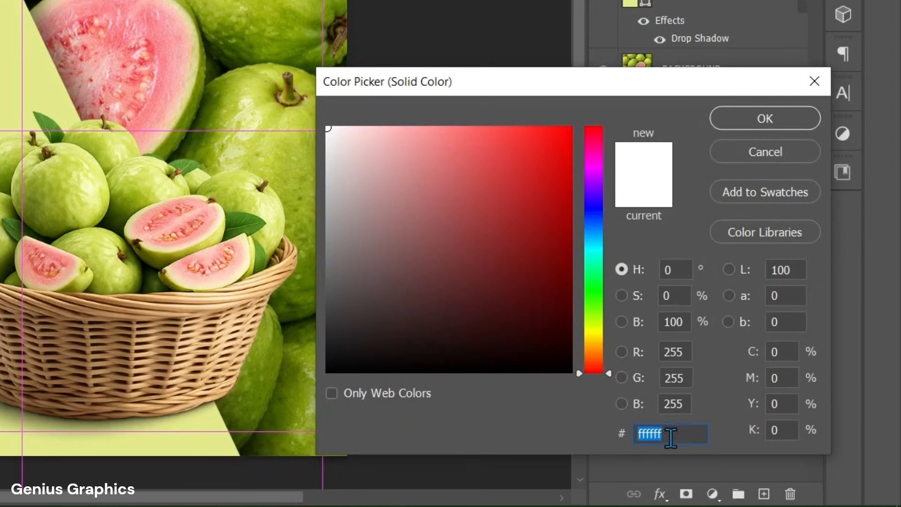
text(4f861e)
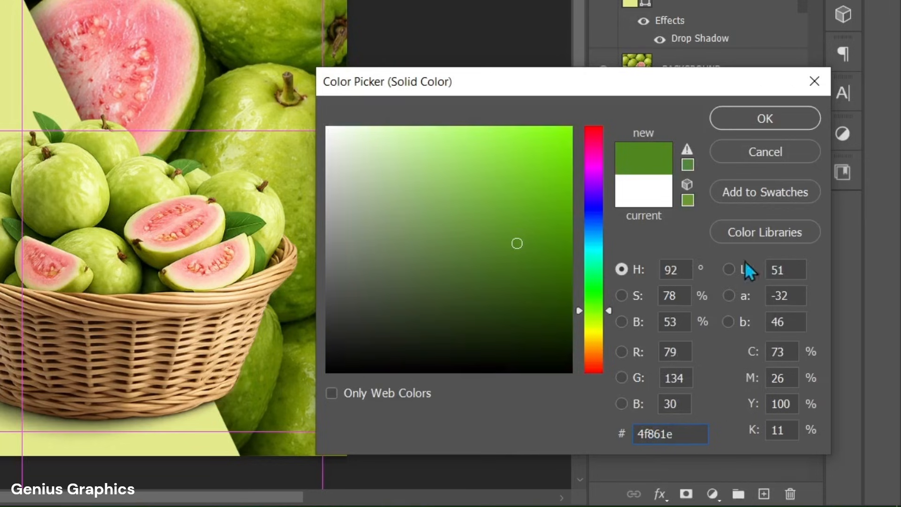
click(772, 120)
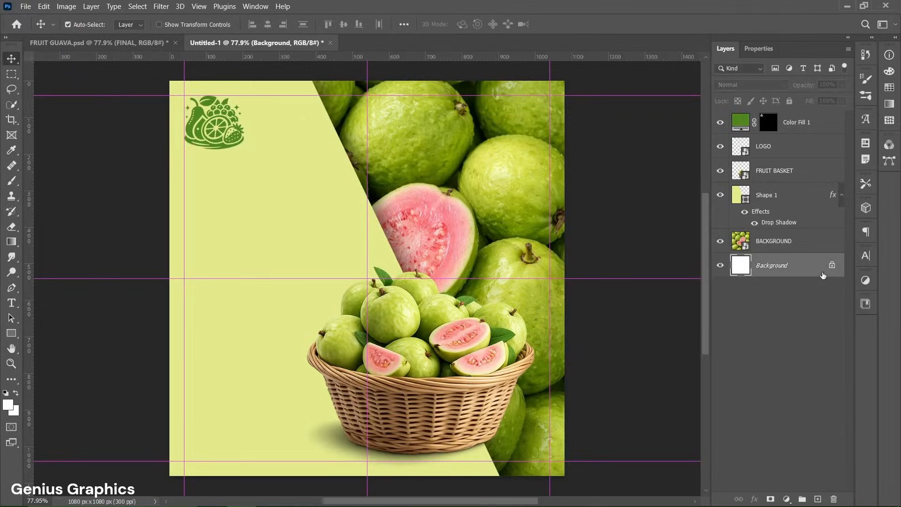
- Delete the original LOGO layer and rename the colour fill layer to LOGO
click(794, 152)
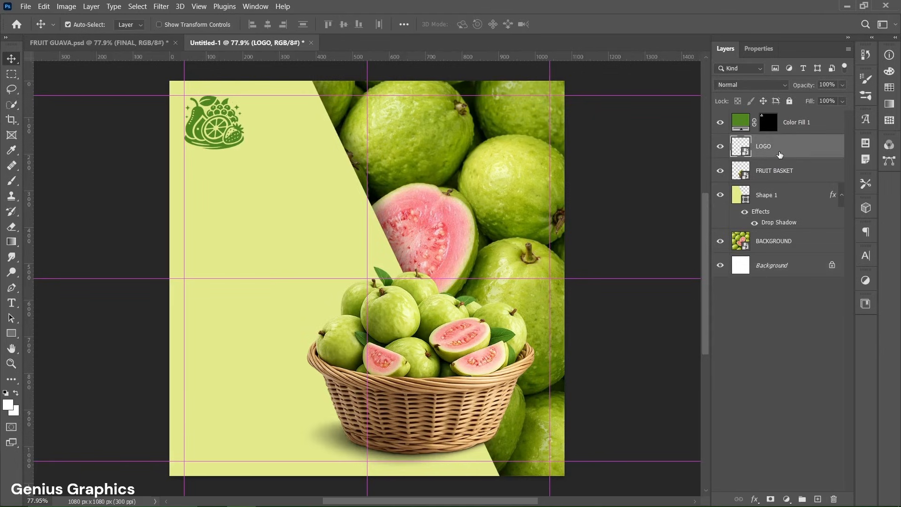
key(Delete)
double_click(791, 123)
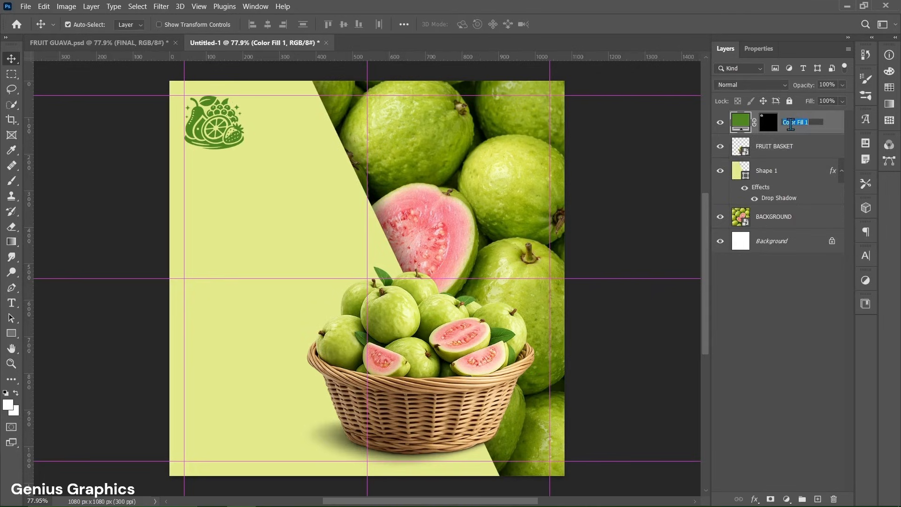
text(LOGO)
key(Return)
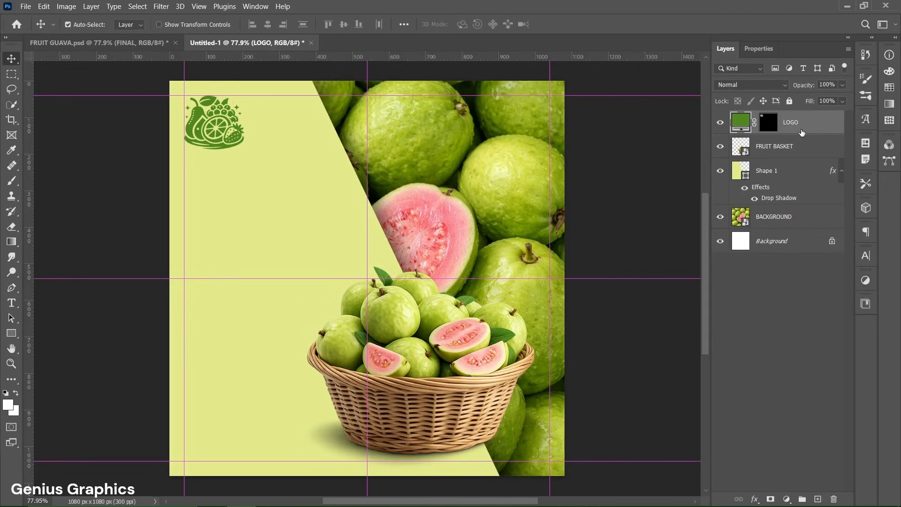
- Add a text layer below the logo with the Horizontal Type Tool and open its character properties
click(11, 303)
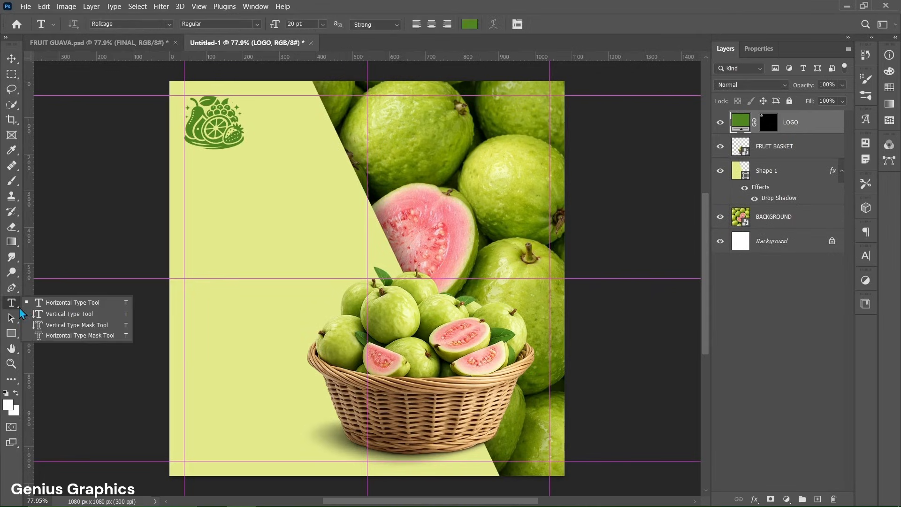
click(47, 306)
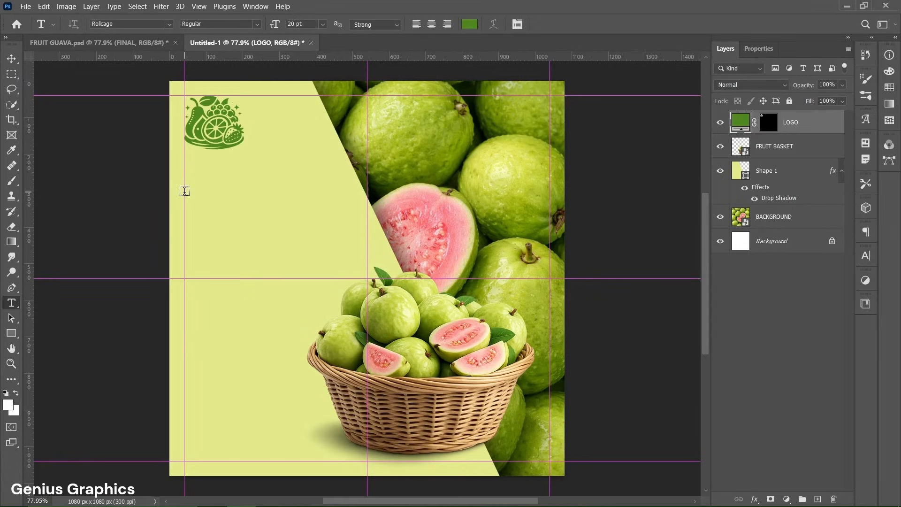
click(184, 191)
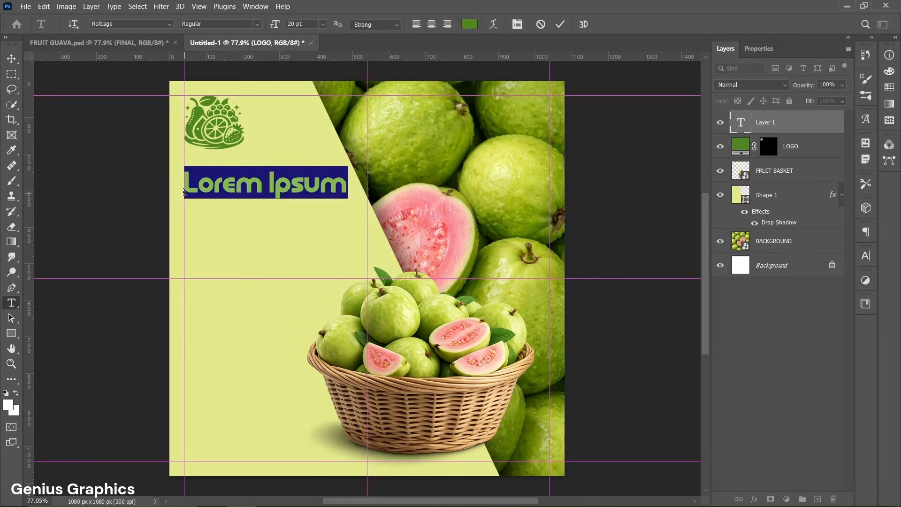
click(768, 55)
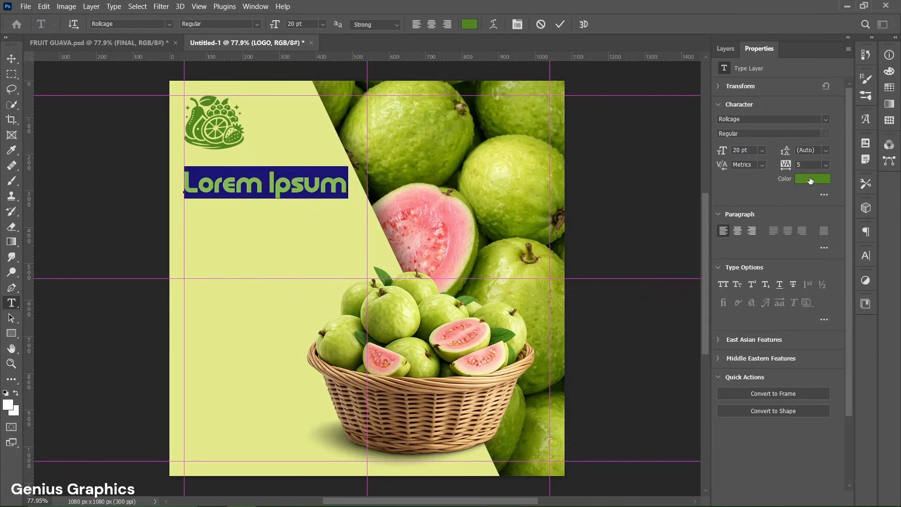
- Set the text colour to #4f861e and type the headline EAT FRESH / STAY HEALTHY on two lines, then commit it
click(811, 180)
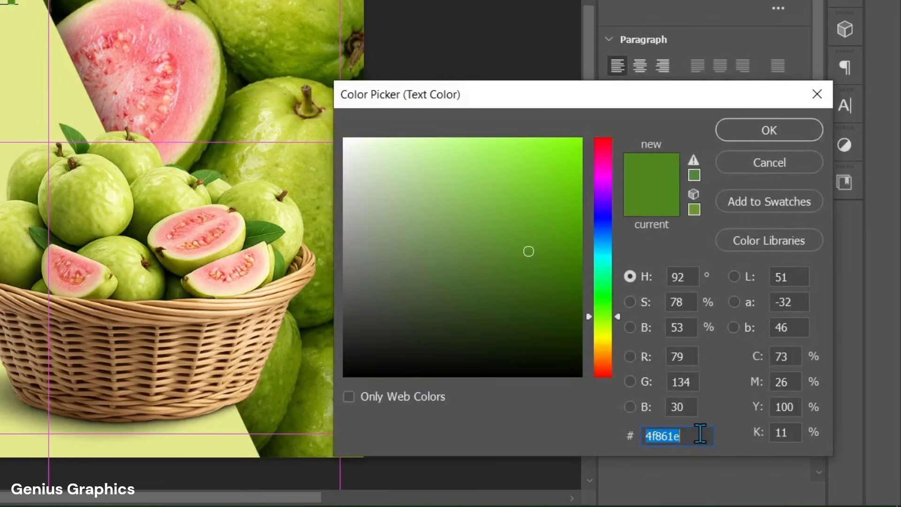
click(700, 434)
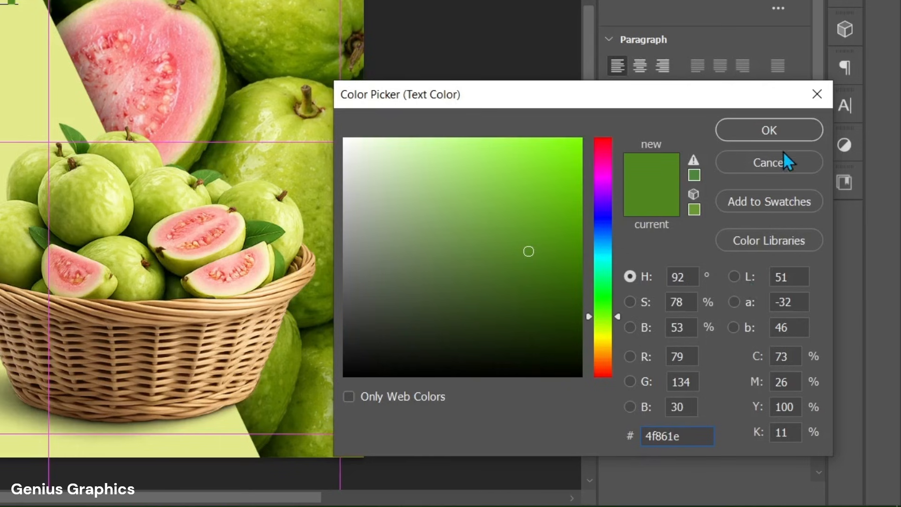
click(787, 134)
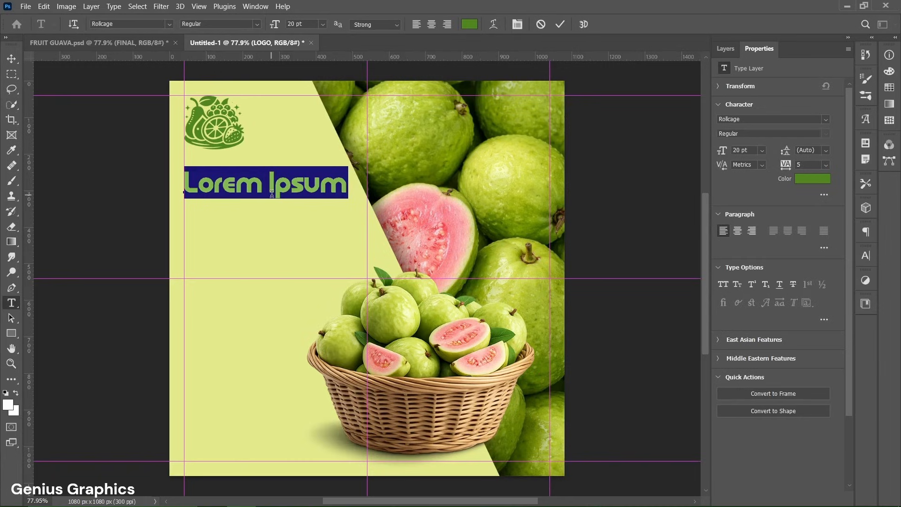
text(EAT FRESH)
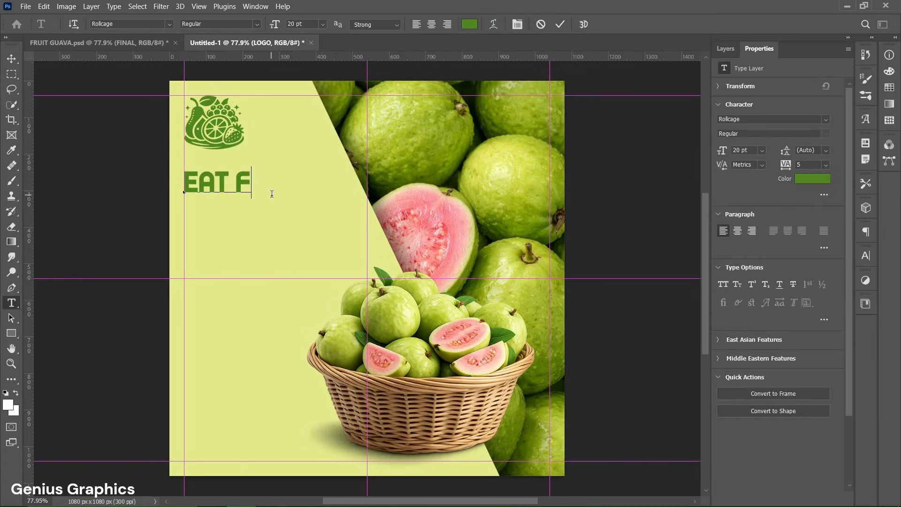
key(Return)
text(STAY HEAL THY)
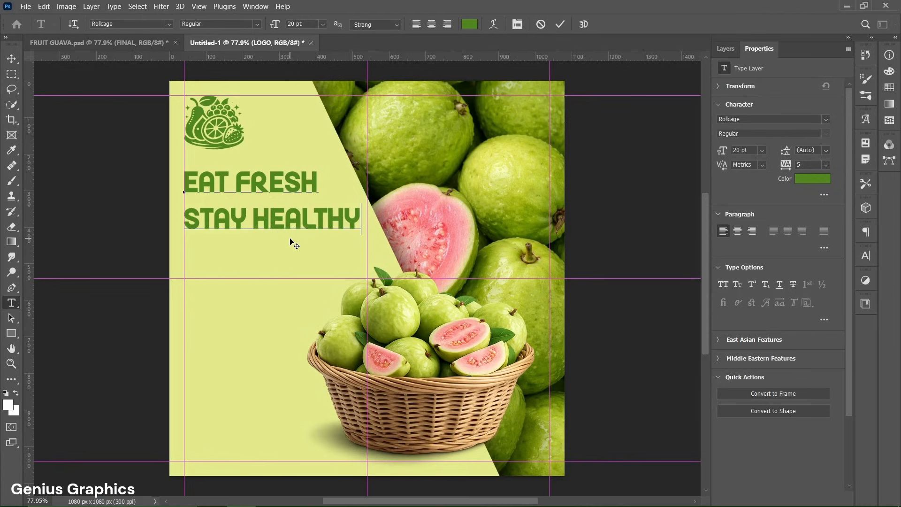
click(555, 26)
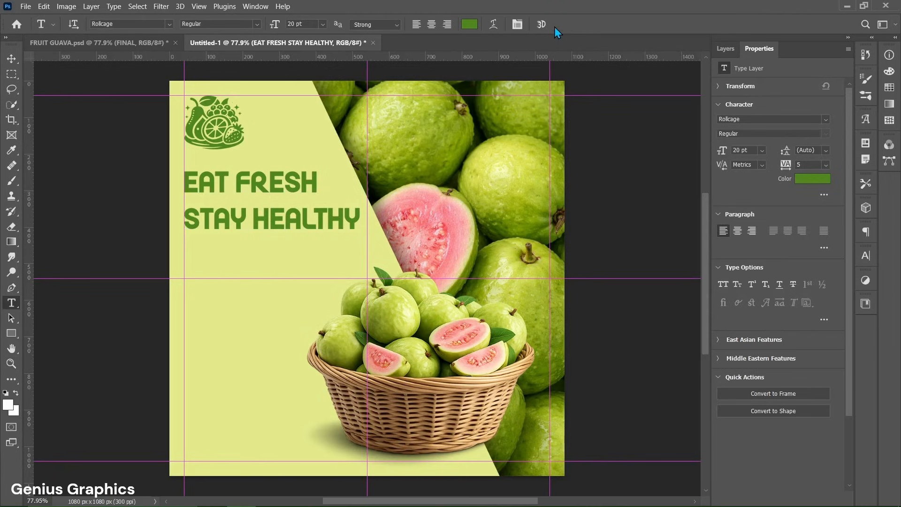
- Draw a paragraph text box below the headline, spanning the width between the left guide and the diagonal panel
click(720, 49)
key(v)
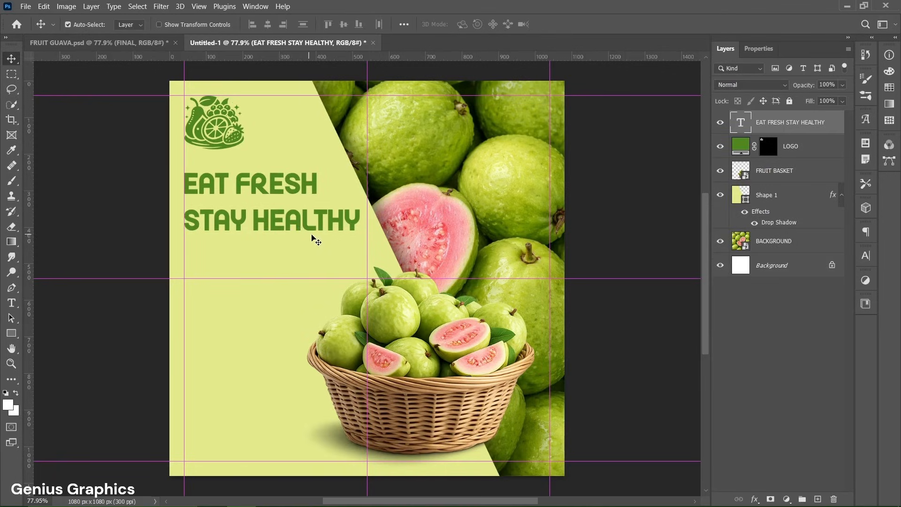
key(F2)
click(13, 304)
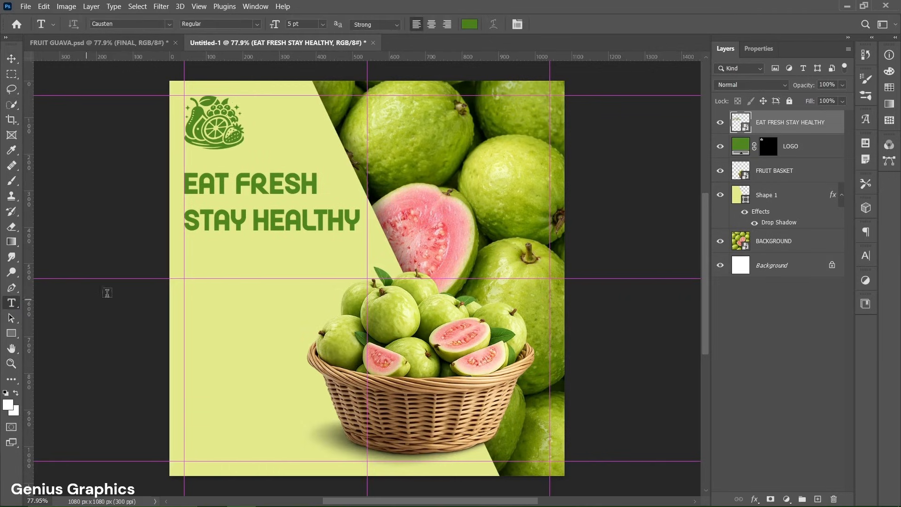
drag(184, 254, 371, 304)
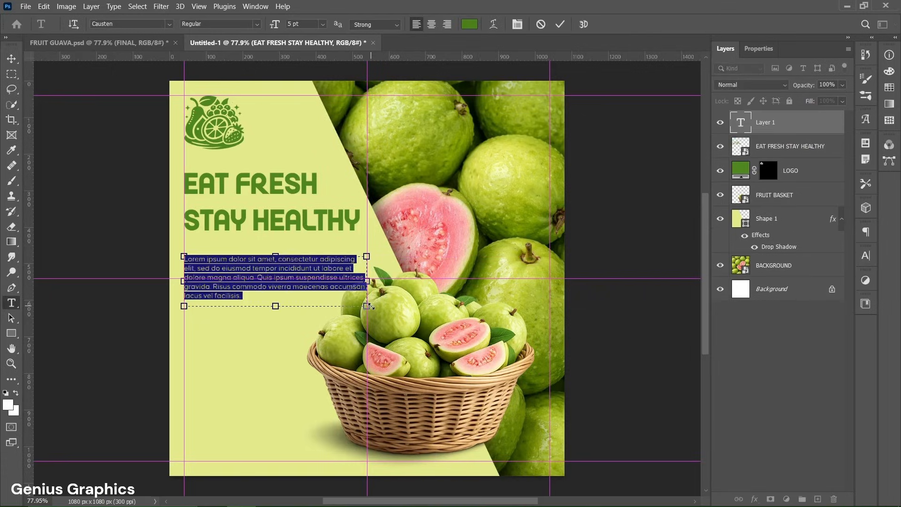
- Set the paragraph text colour to #4b801c in Causten Regular 5 pt
click(759, 48)
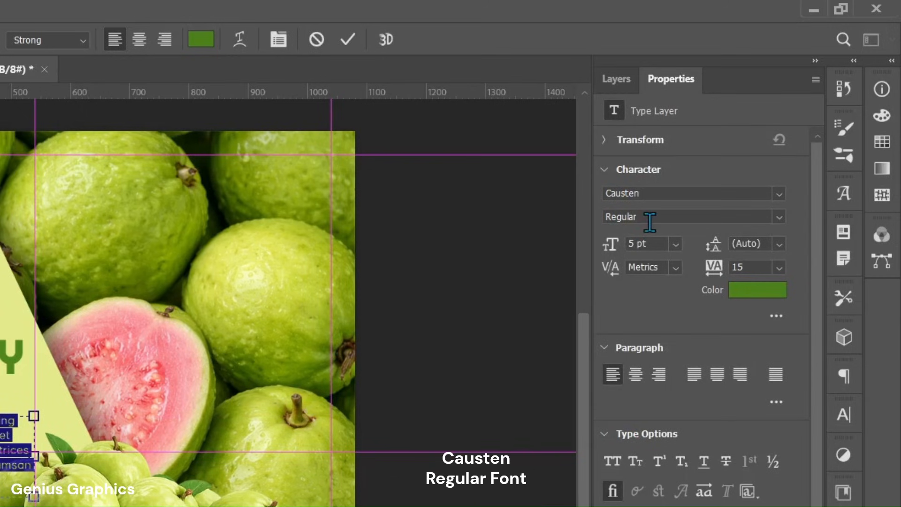
click(756, 290)
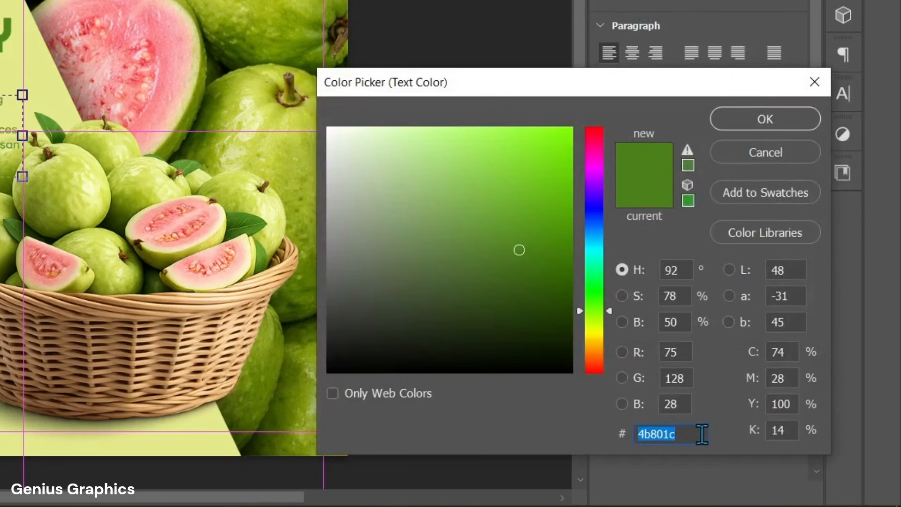
click(778, 461)
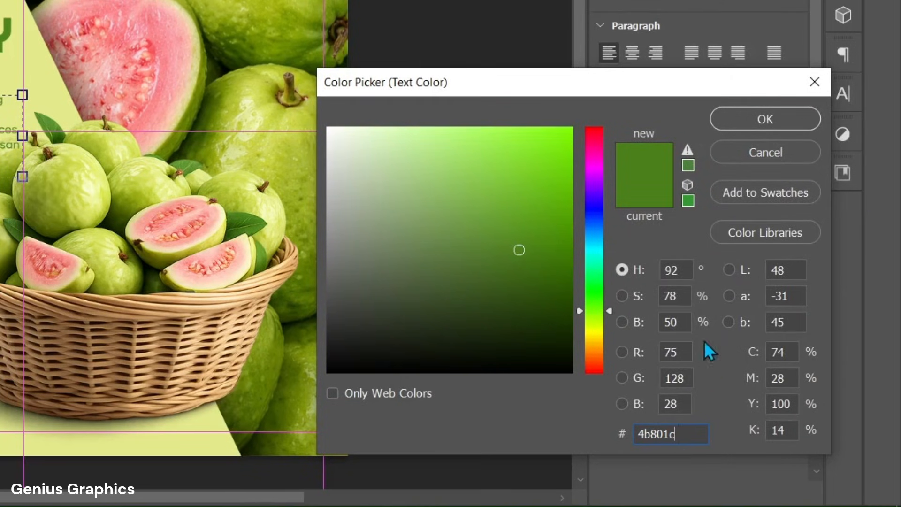
click(735, 125)
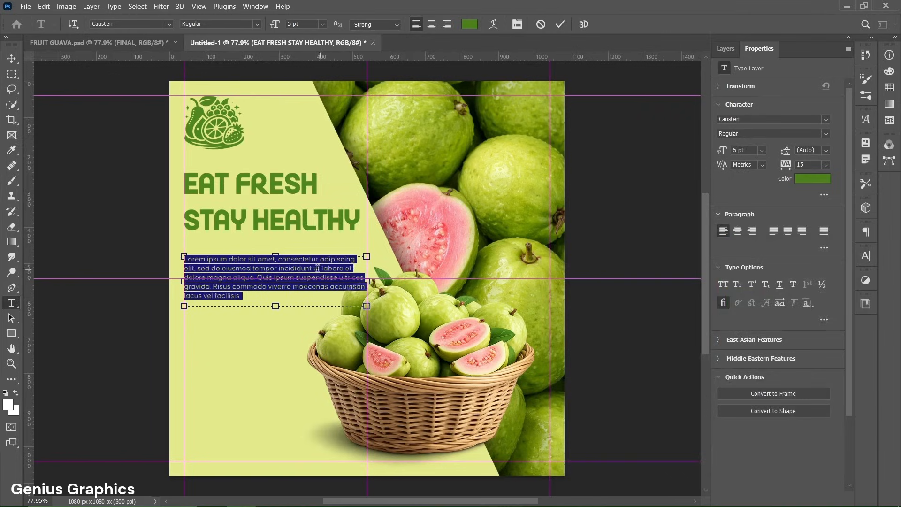
- Paste the guava description into the paragraph box, tighten the box to fit the text, and commit it
text(Guava is a fresh and tasty fruit that is rich in nutrients and very beneficial for health. It helps improve digestion and strengthens immunity Its pleasant aroma, sweet flavor, and light green color make it both attractive and enjoyable to taste)
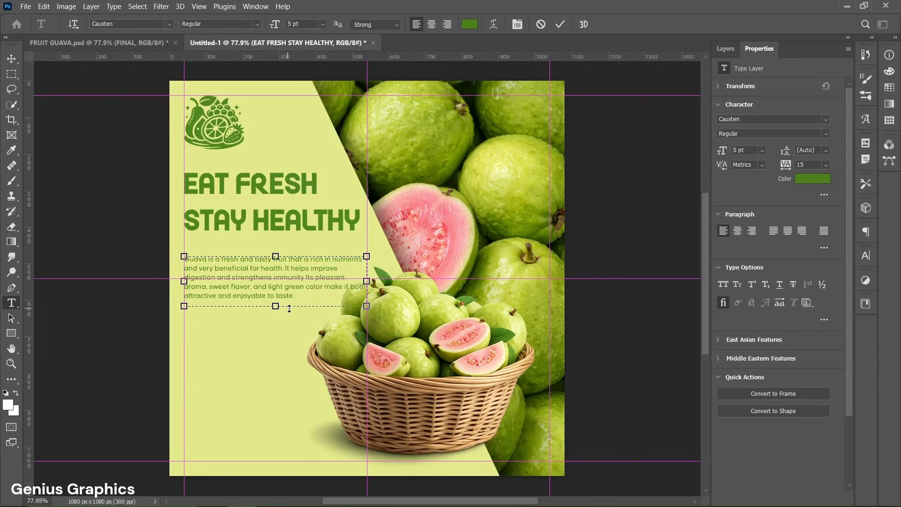
drag(276, 255, 278, 242)
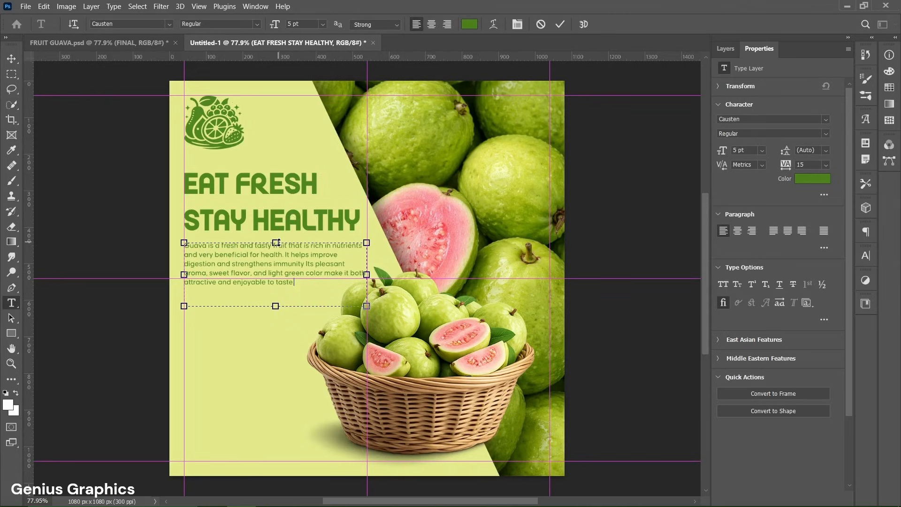
drag(276, 307, 279, 294)
click(562, 29)
- Group the headline and description text layers together and name the group TEXT
key(v)
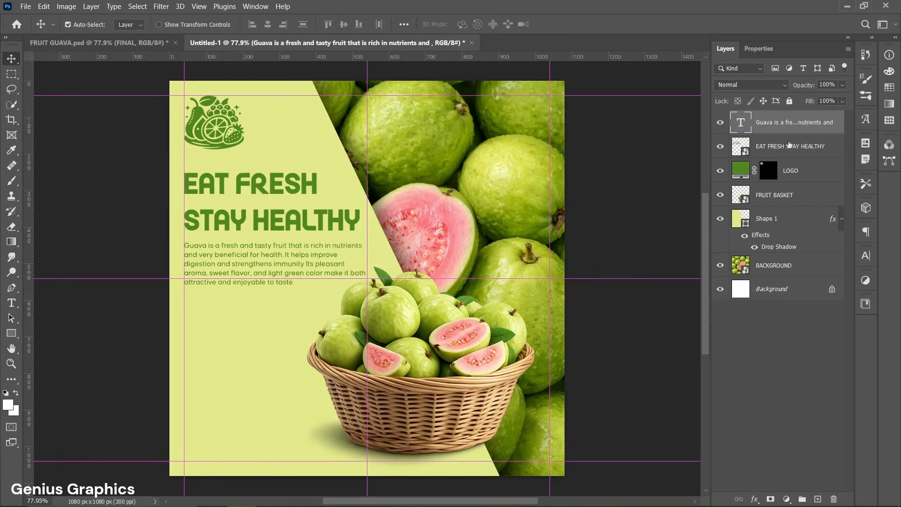
shift+click(807, 151)
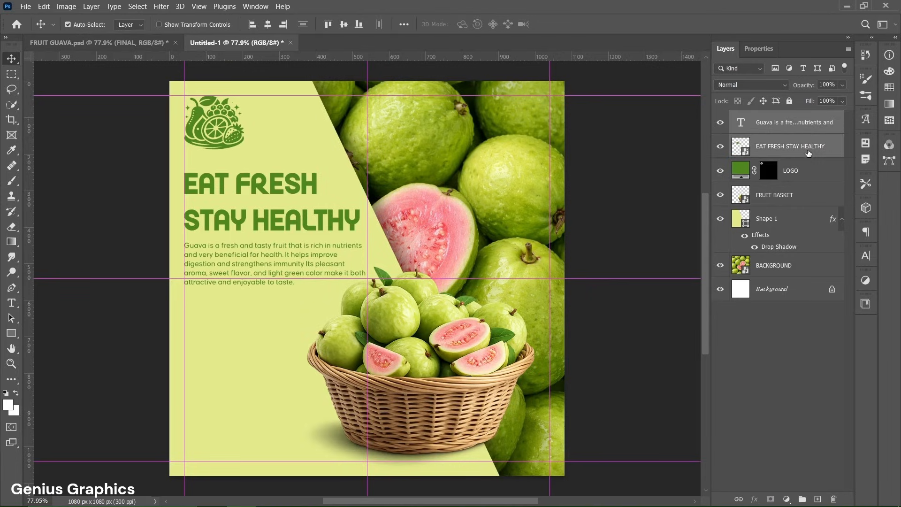
click(801, 499)
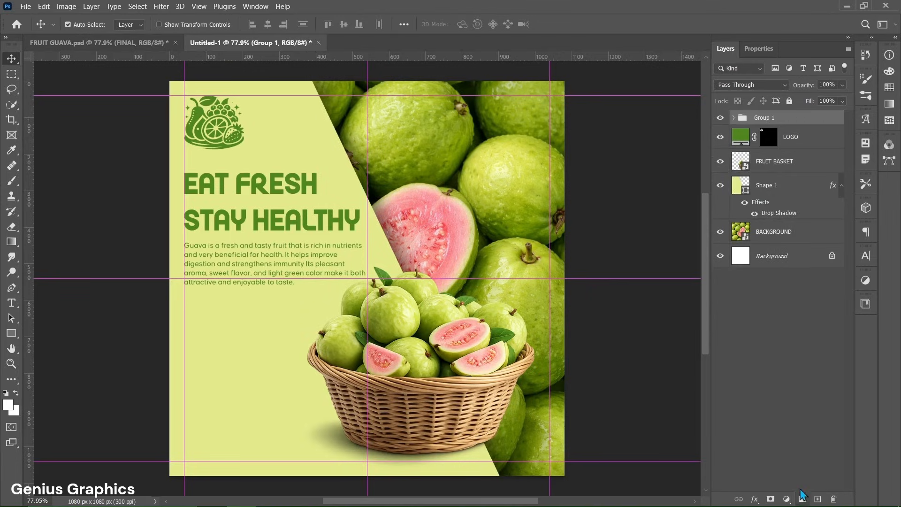
double_click(761, 118)
text(TEXT)
key(Return)
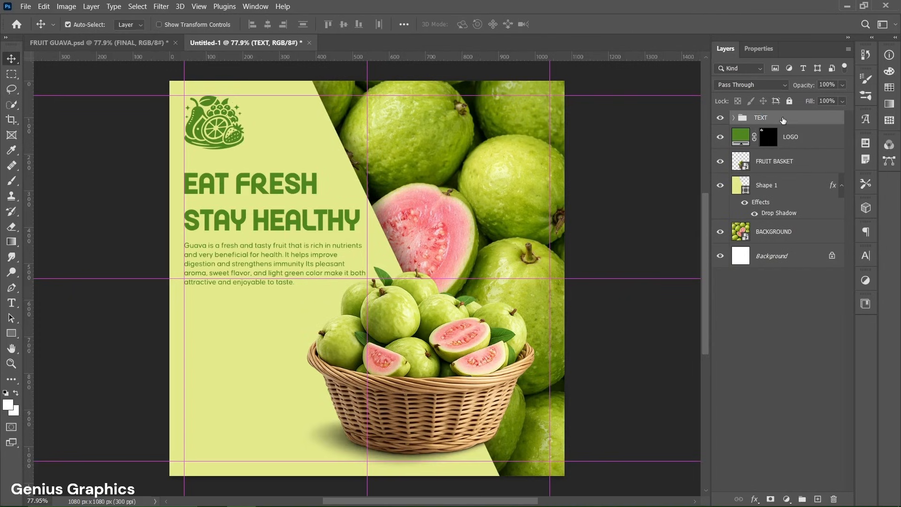
- Create a 225 × 55 px rounded rectangle with 27.5 px corner radii below the description text
click(11, 332)
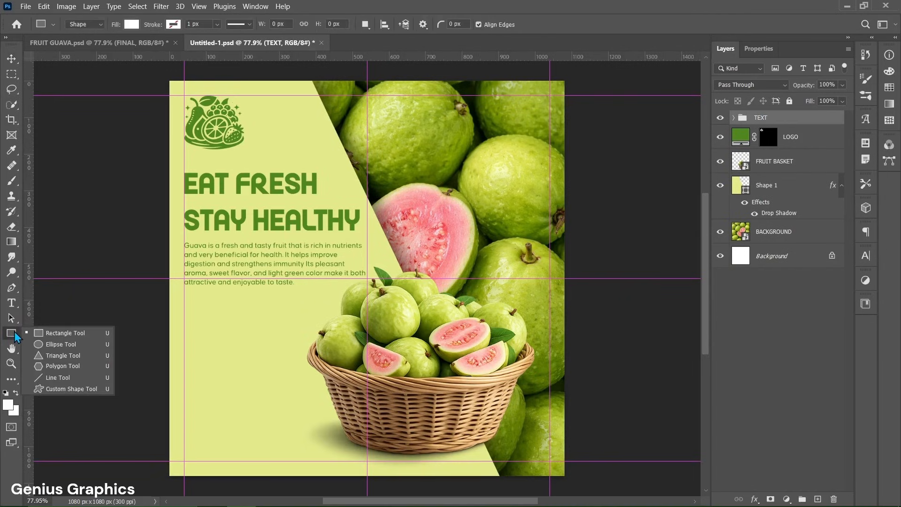
click(43, 333)
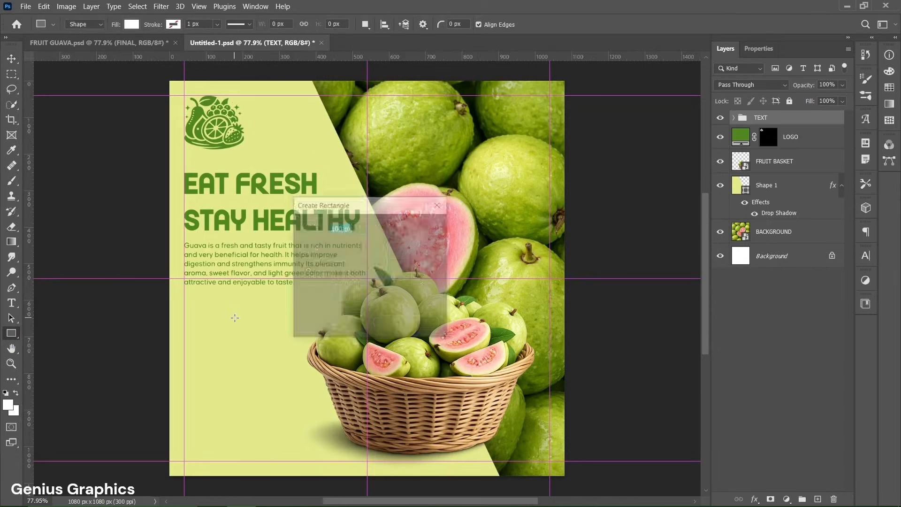
click(235, 317)
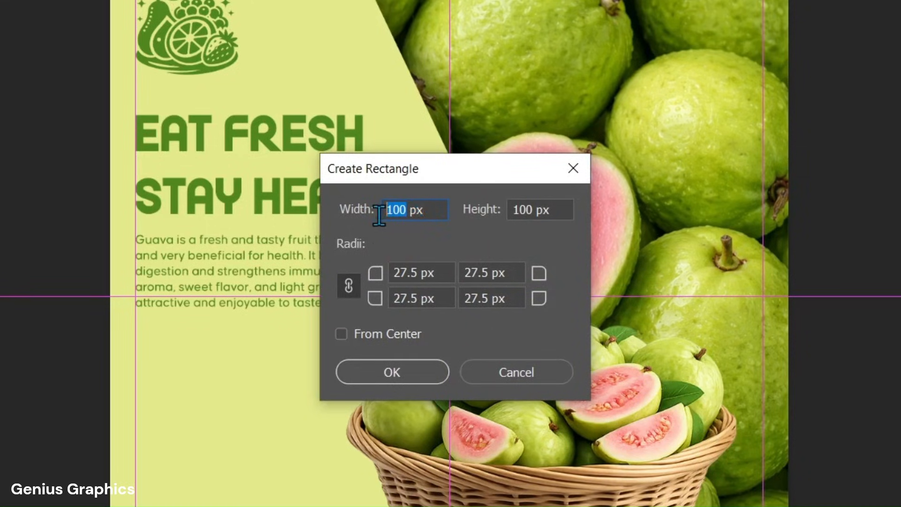
text(225)
drag(531, 215, 506, 214)
text(55)
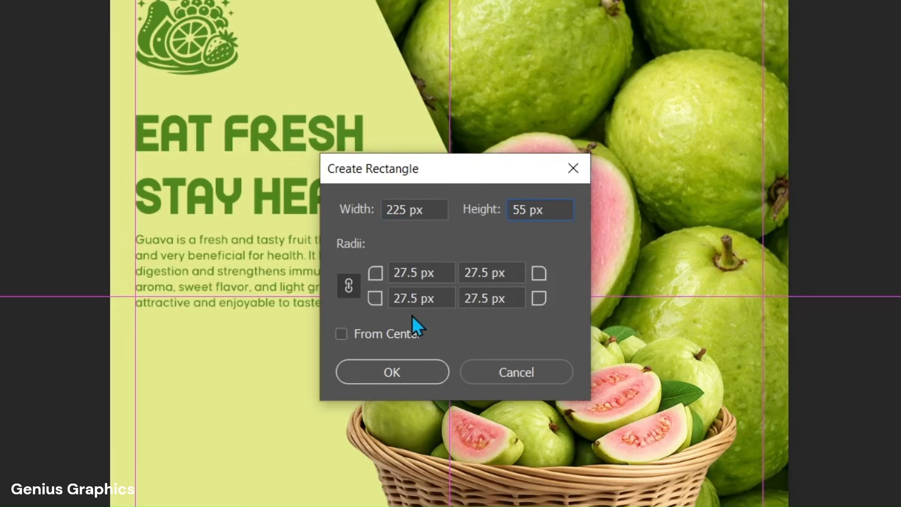
click(415, 369)
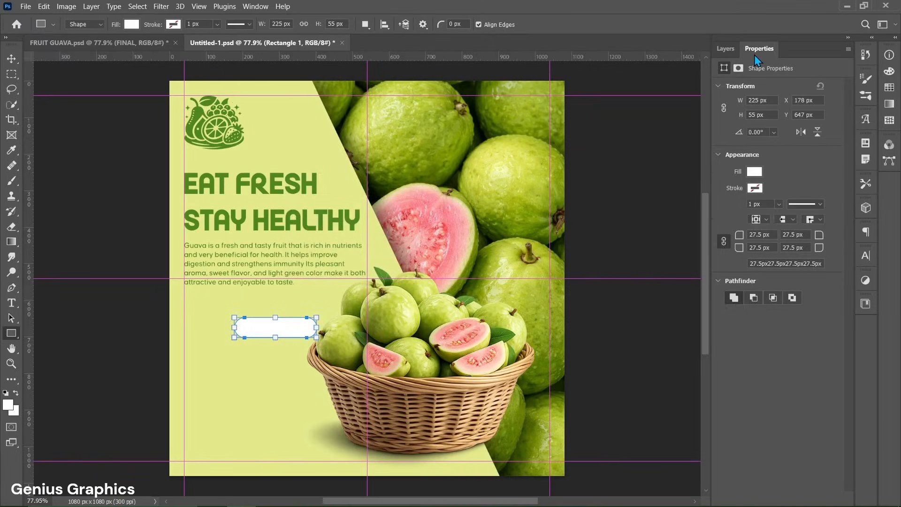
- Fill the rectangle with the headline green #4f861e, sampled from the headline text
click(753, 172)
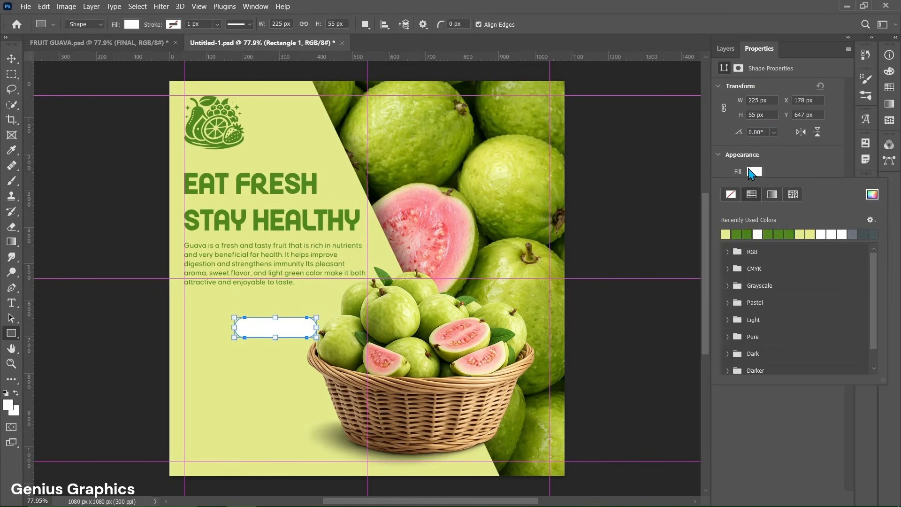
click(870, 198)
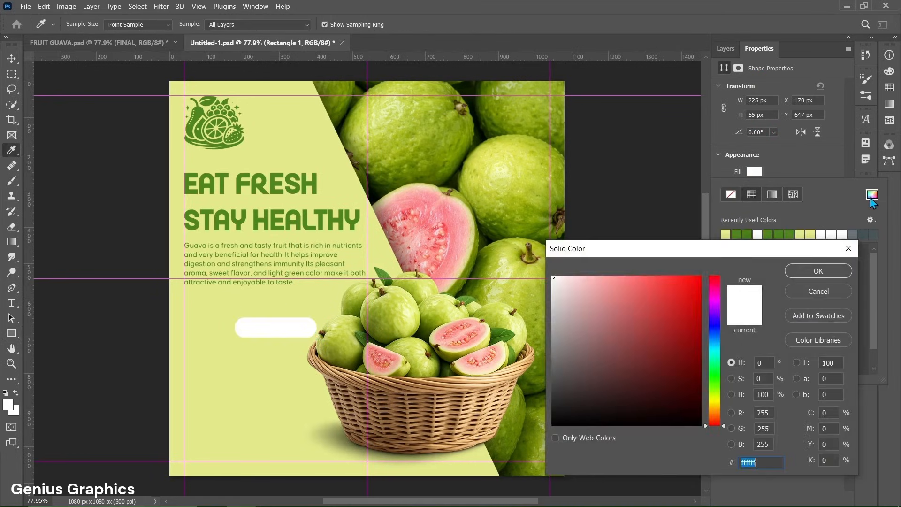
click(298, 189)
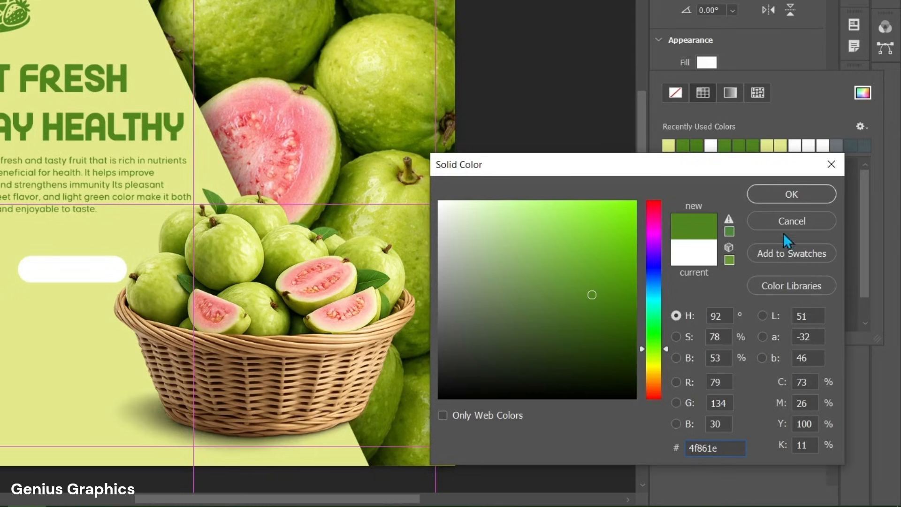
click(790, 202)
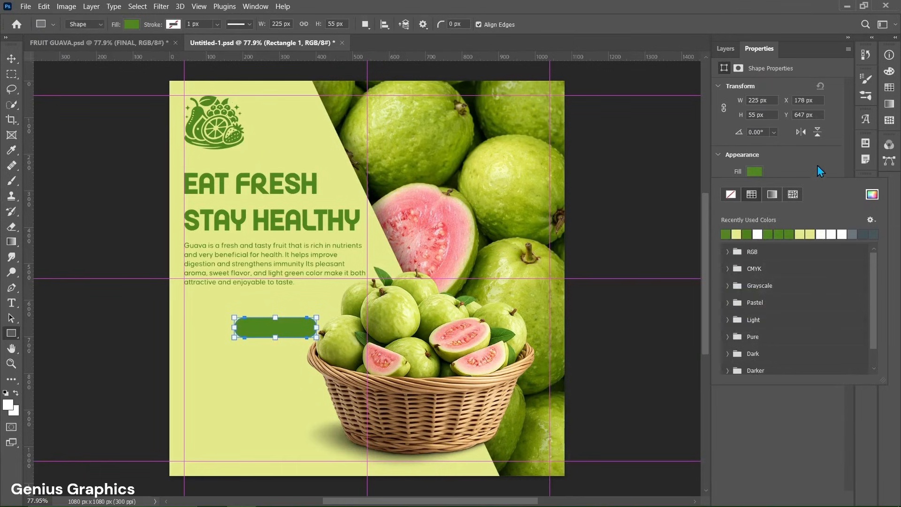
click(817, 168)
click(757, 188)
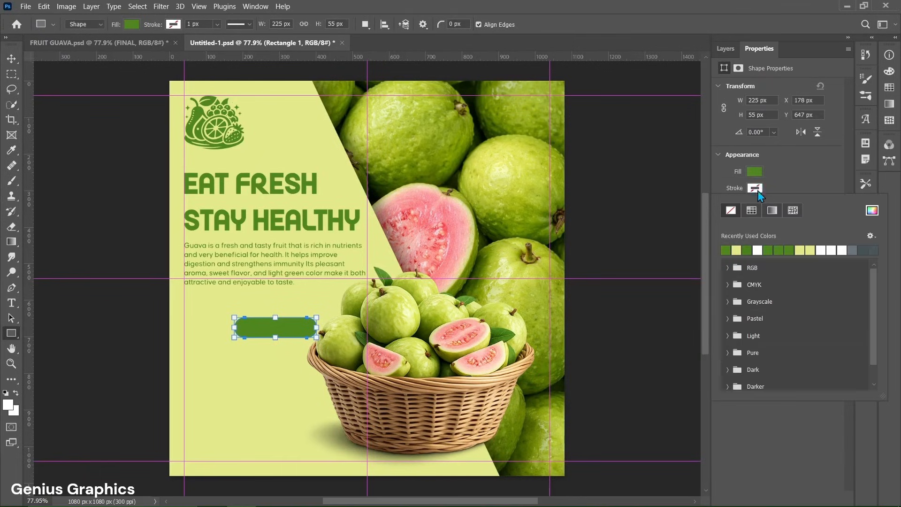
click(786, 182)
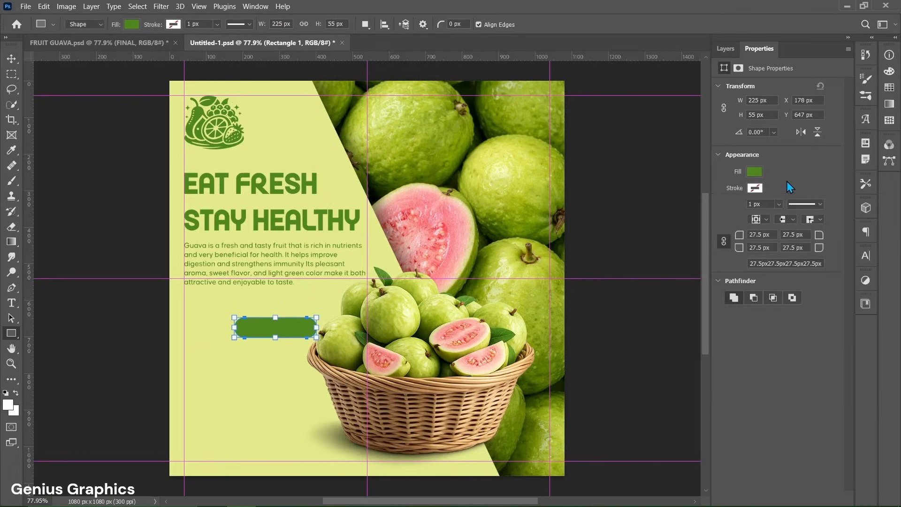
- Move the green rectangle to the left guide just below the description text
click(725, 49)
key(v)
drag(277, 333, 222, 314)
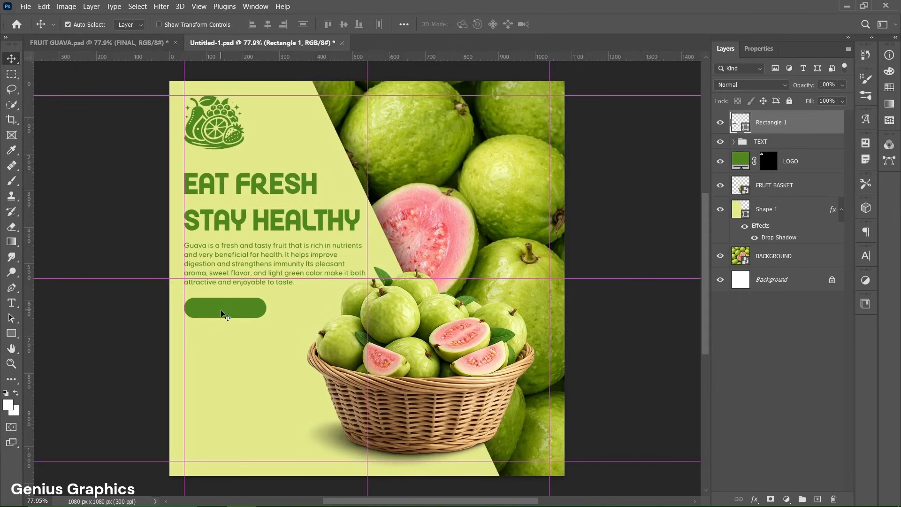
- Add a white Causten Bold 8 pt text layer reading ORDER NOW and commit it
click(12, 302)
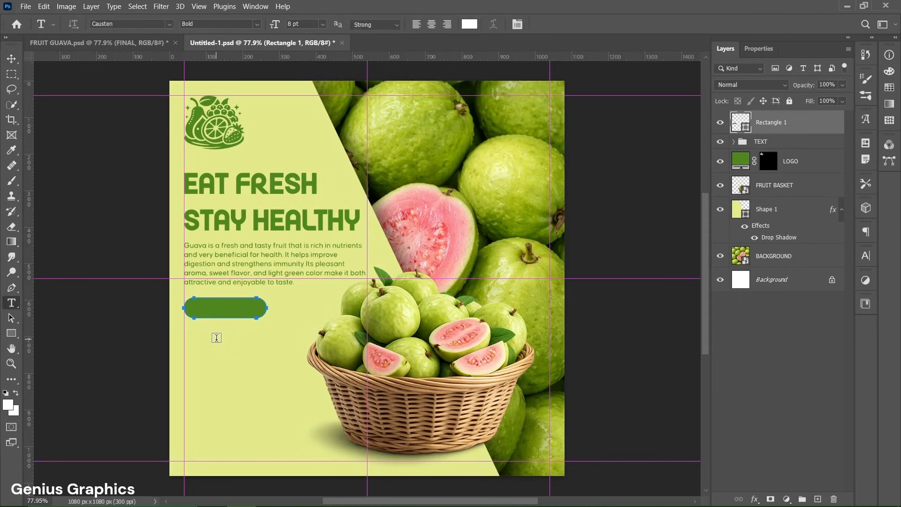
click(216, 338)
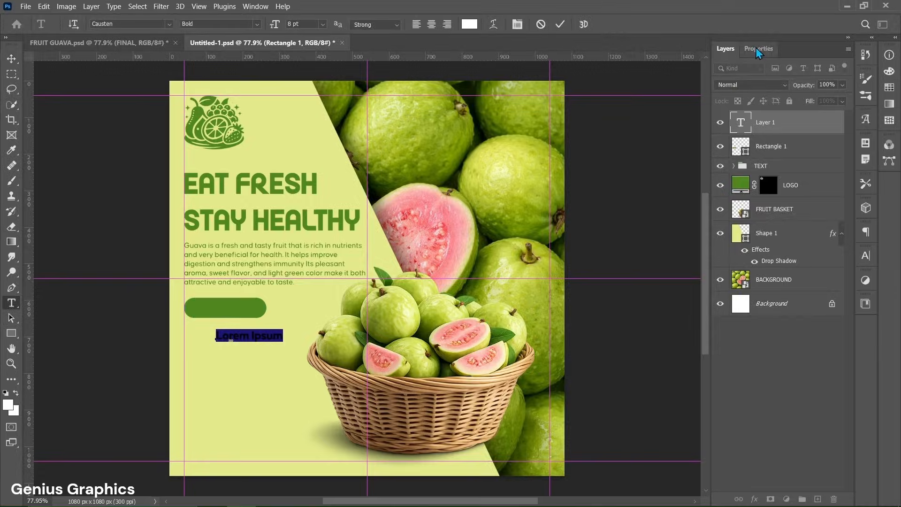
click(757, 49)
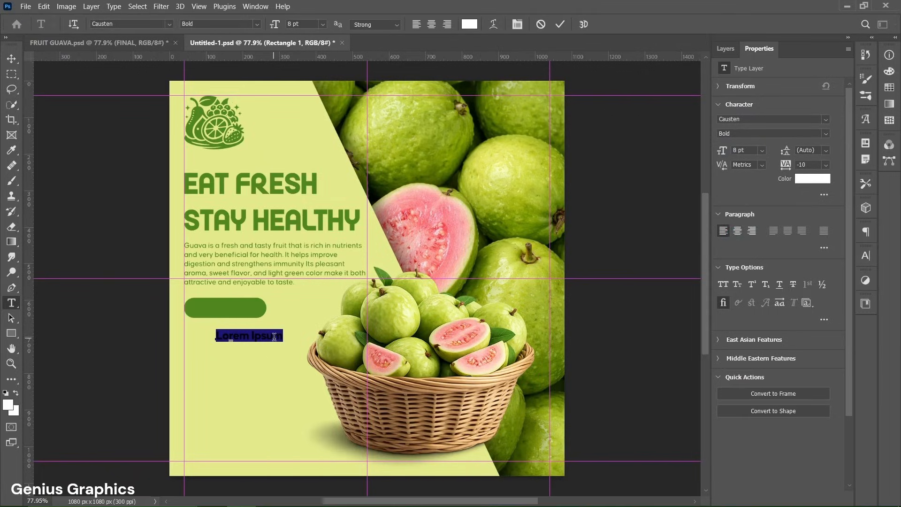
text(ORDER NOW)
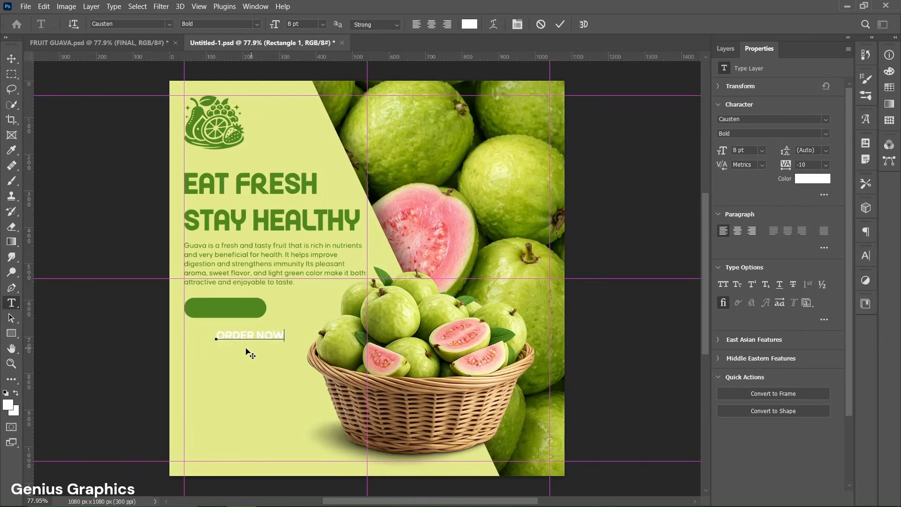
click(560, 25)
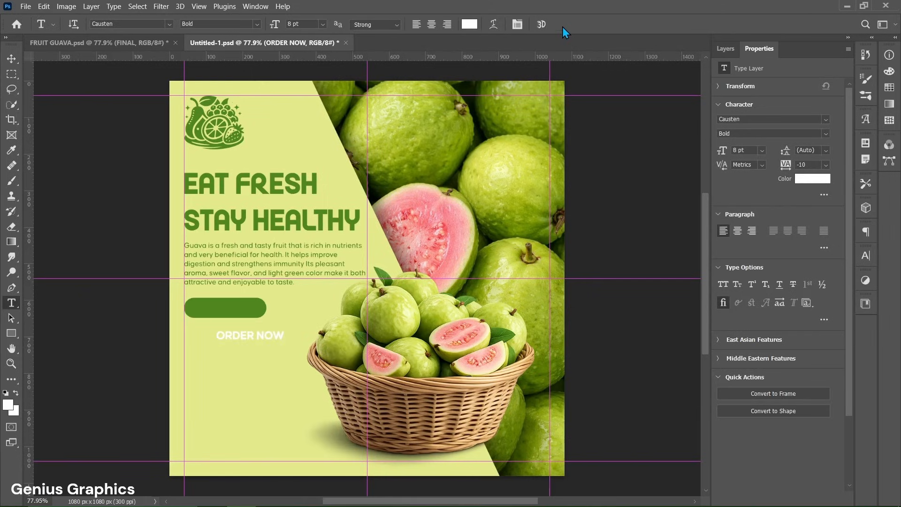
- Move the ORDER NOW text onto the centre of the green rounded rectangle button
click(725, 48)
key(v)
drag(253, 336, 225, 313)
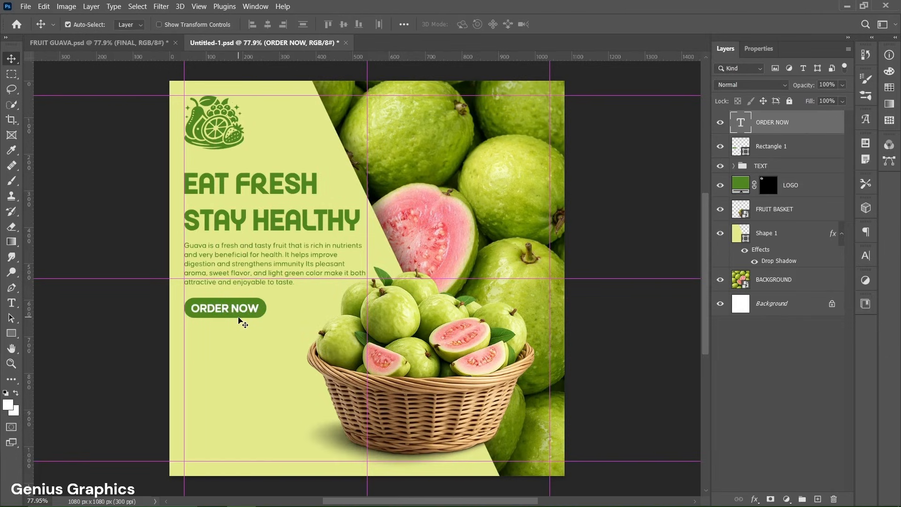
- Recolour the ORDER NOW text to the light green #e4ea8c sampled from the diagonal panel
double_click(238, 310)
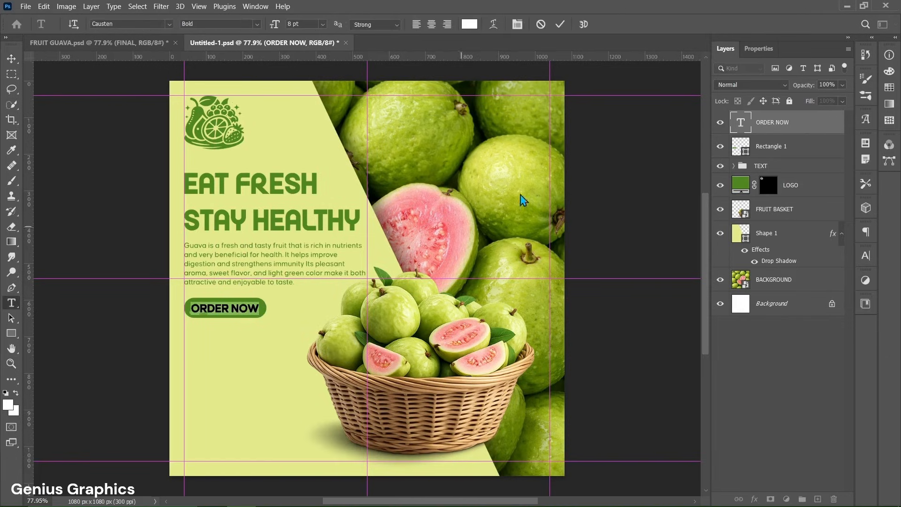
click(760, 49)
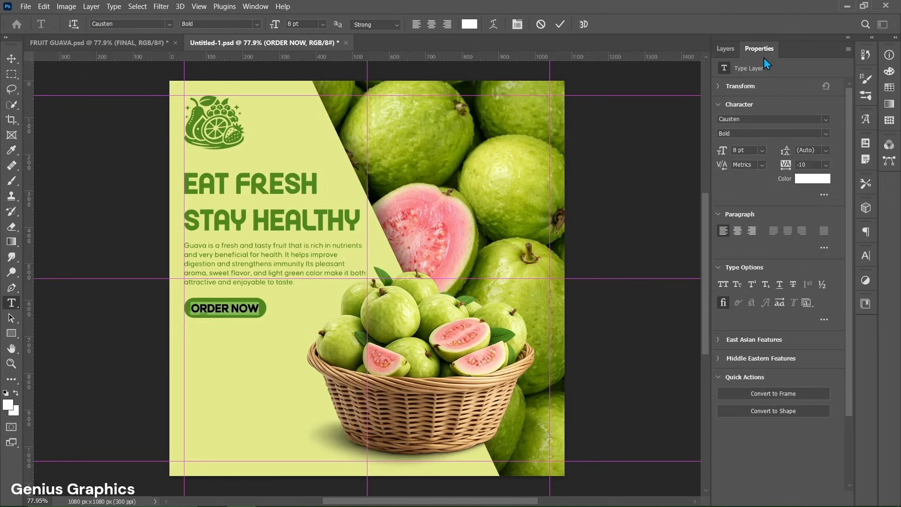
click(812, 181)
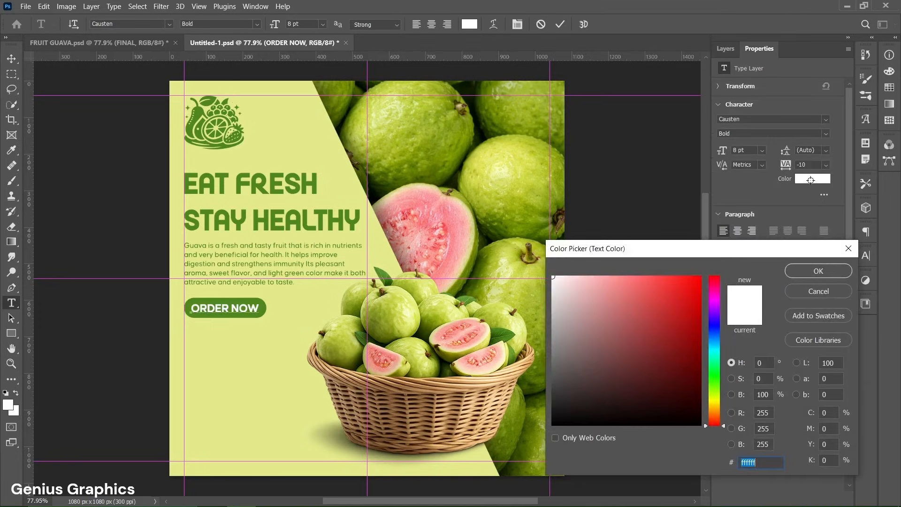
click(272, 362)
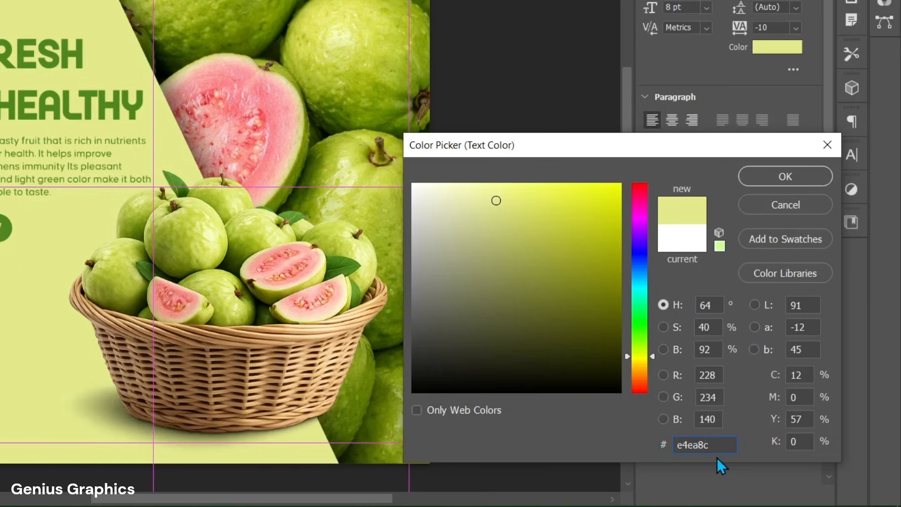
click(796, 183)
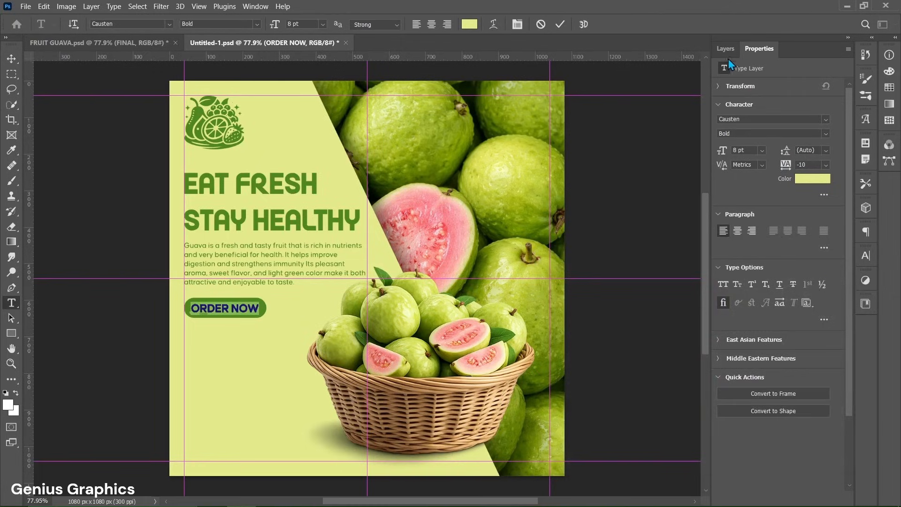
click(726, 49)
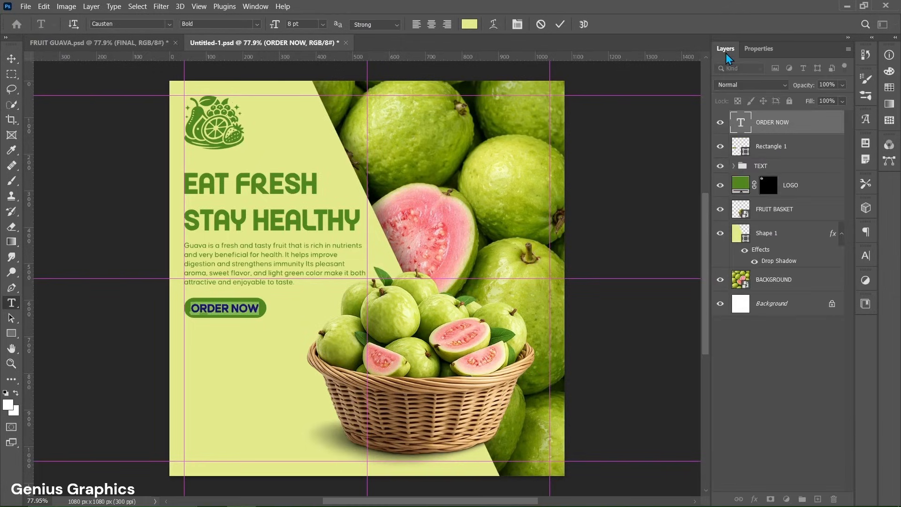
- Group the ORDER NOW text with the button rectangle and name the group ORDER NOW
ctrl+click(800, 149)
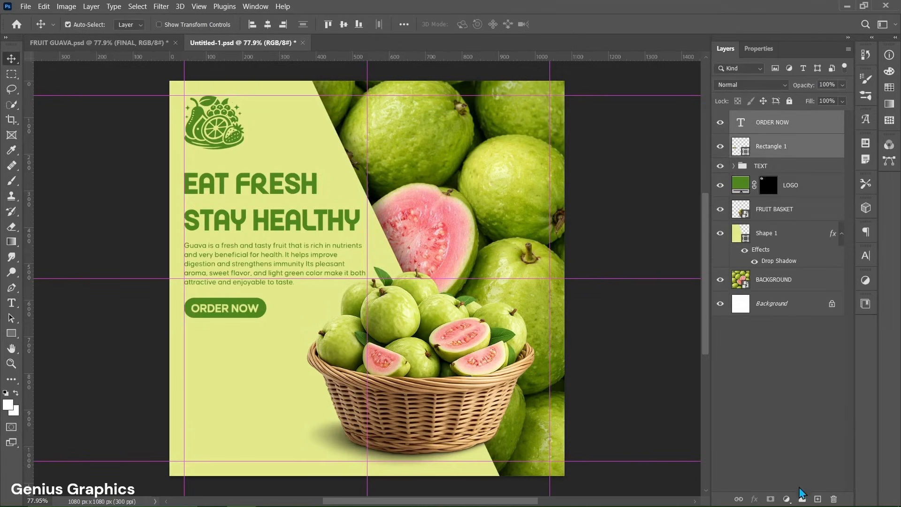
click(802, 499)
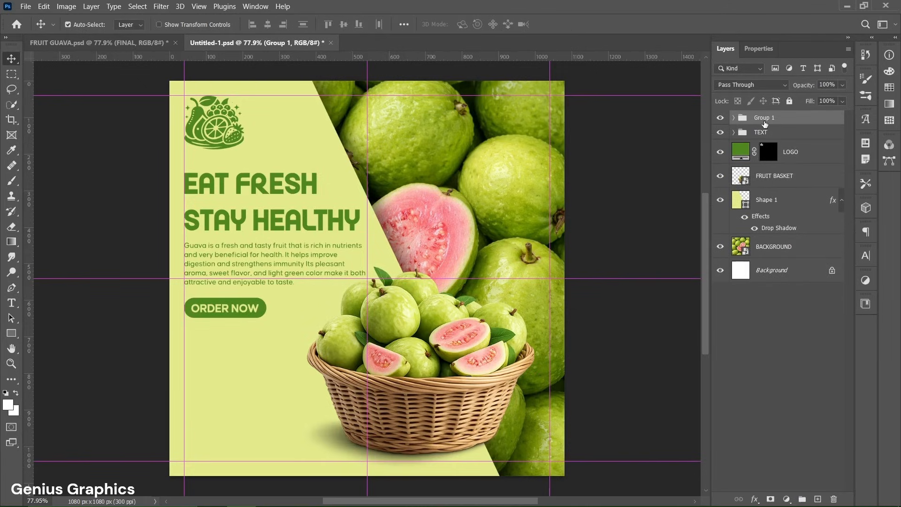
double_click(764, 121)
text(ORDER NOW)
key(Return)
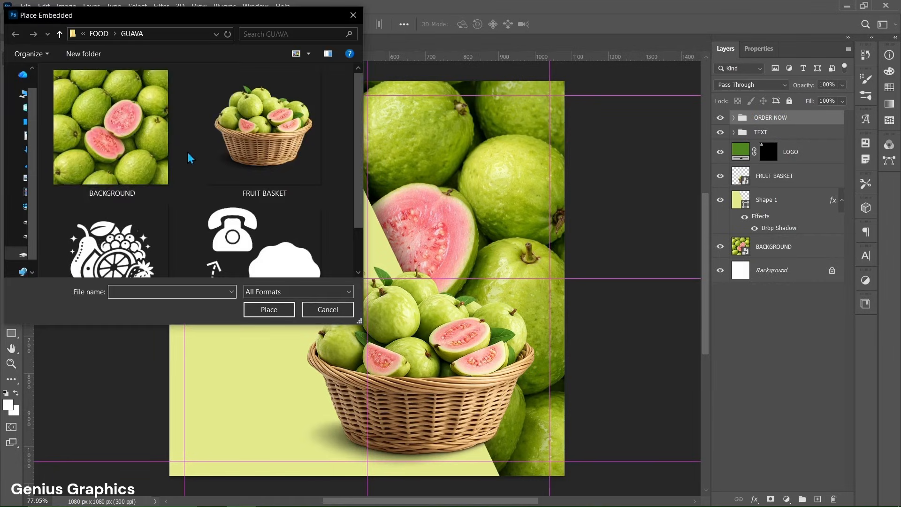
- Place the SHAPES, ICONS image from the GUAVA folder into the design and commit it
scroll(189, 158, down, 2)
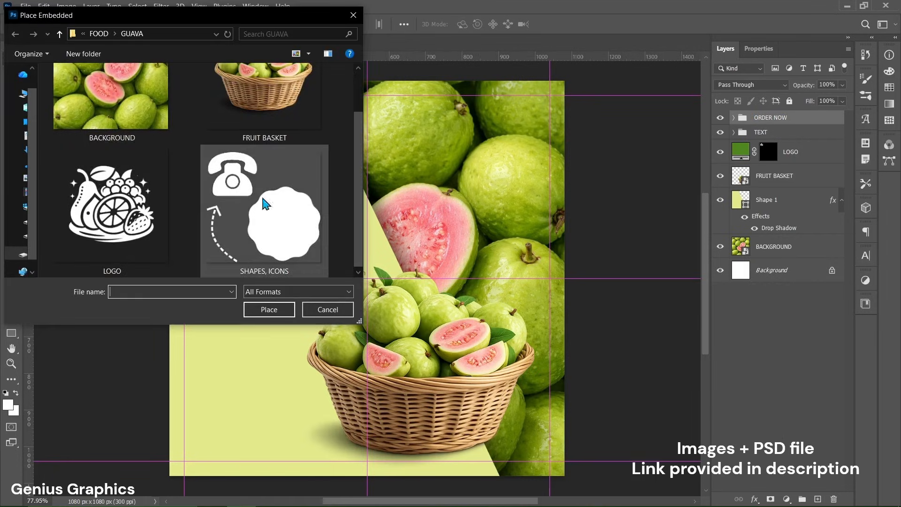
click(271, 206)
click(265, 309)
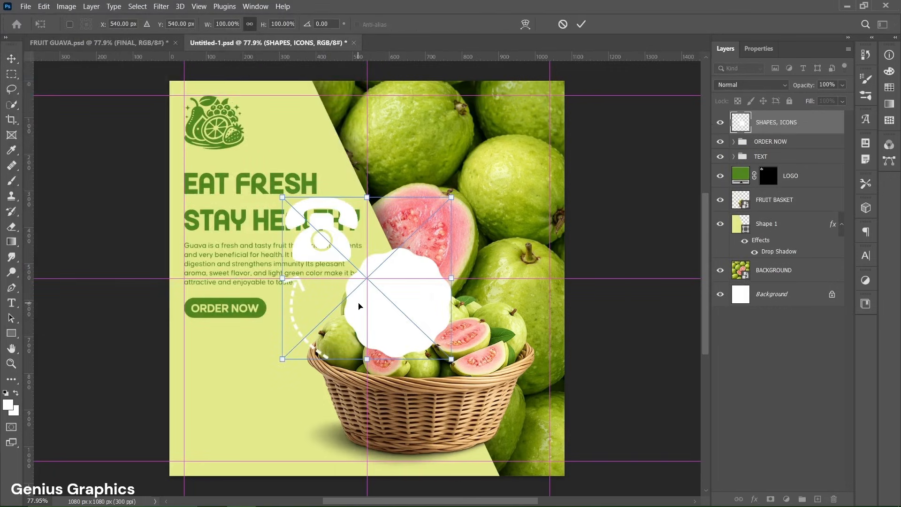
click(581, 24)
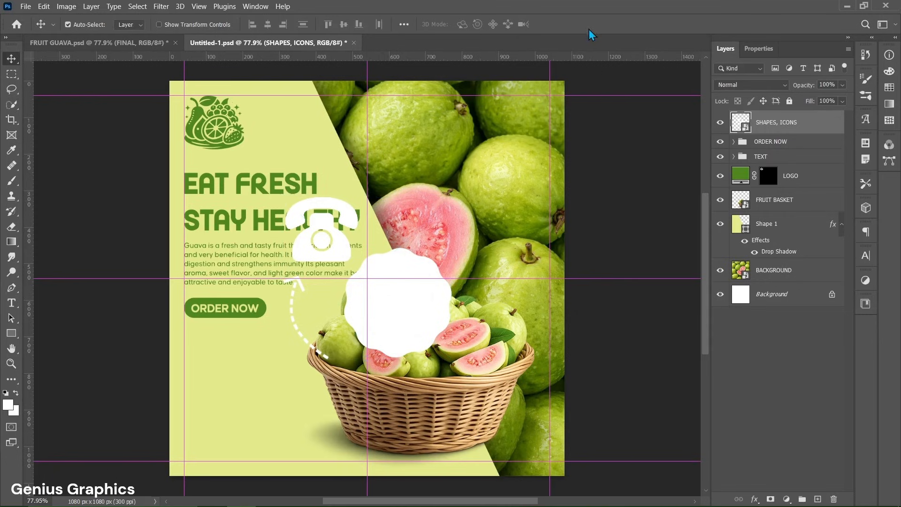
- Rasterize the SHAPES, ICONS layer and copy the white blob shape onto its own layer with the Lasso
right_click(814, 125)
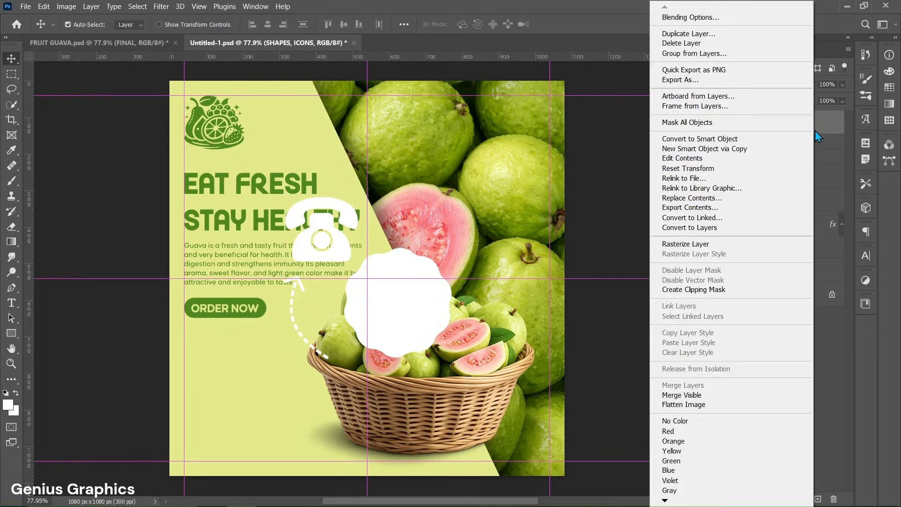
click(787, 243)
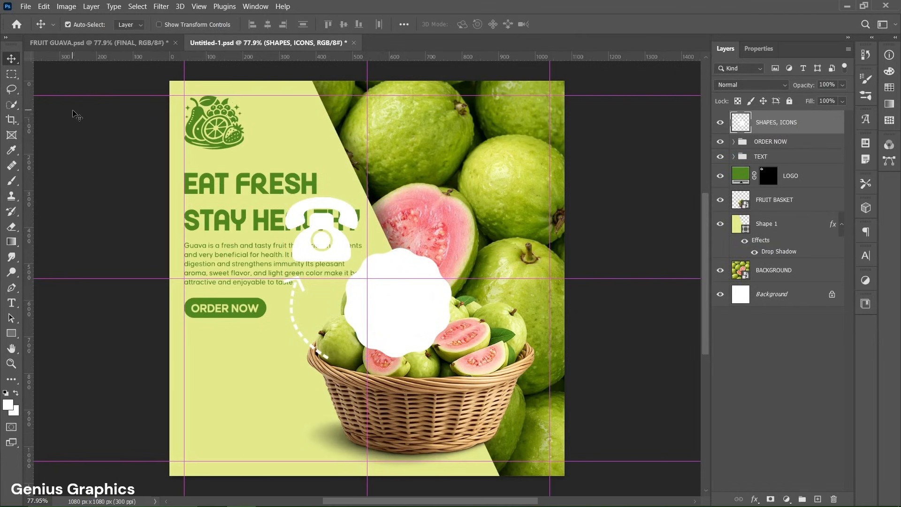
right_click(12, 89)
click(51, 90)
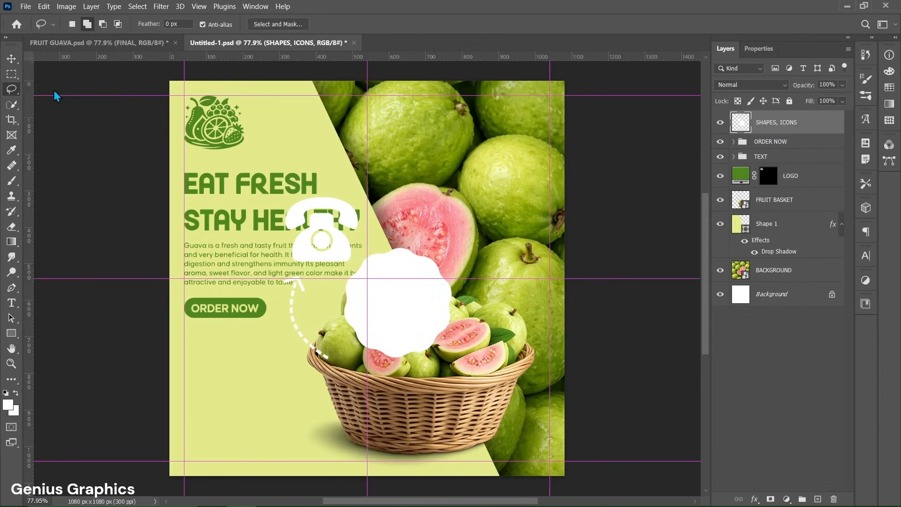
mouse_move(358, 255)
mouse_down()
mouse_move(338, 280)
mouse_move(335, 302)
mouse_move(354, 353)
mouse_move(400, 365)
mouse_move(433, 364)
mouse_move(455, 351)
mouse_move(468, 288)
mouse_move(458, 261)
mouse_move(411, 234)
mouse_move(359, 257)
mouse_up()
key(ctrl+j)
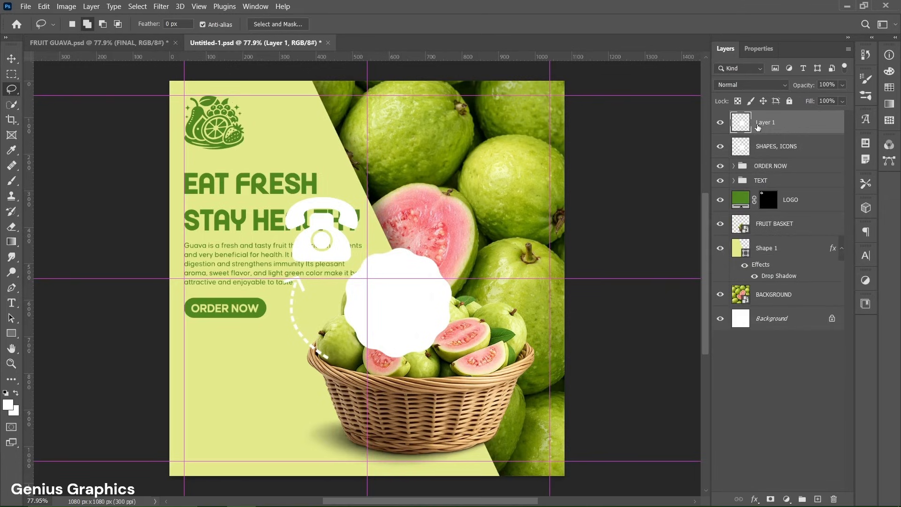
- Lasso the dashed arrow on the SHAPES, ICONS layer and copy it onto its own layer
click(767, 149)
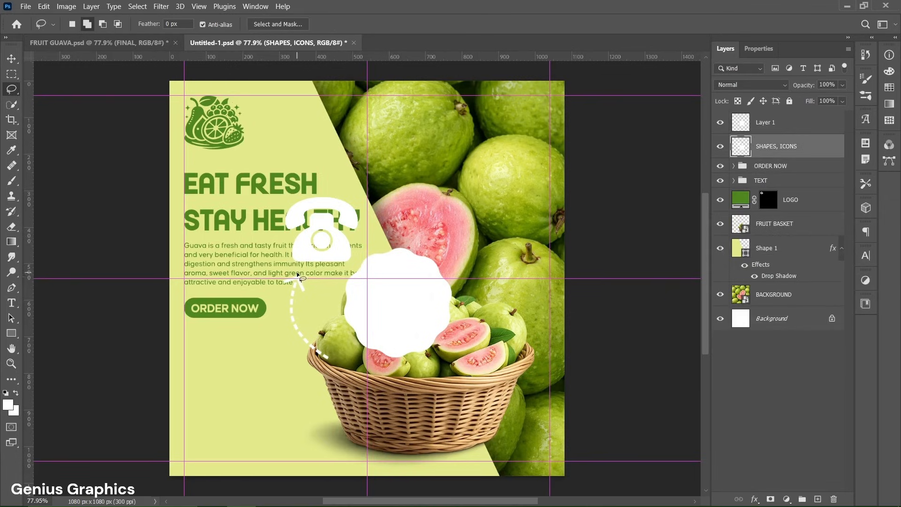
mouse_move(296, 272)
mouse_down()
mouse_move(281, 280)
mouse_move(284, 313)
mouse_move(314, 283)
mouse_move(293, 273)
mouse_up()
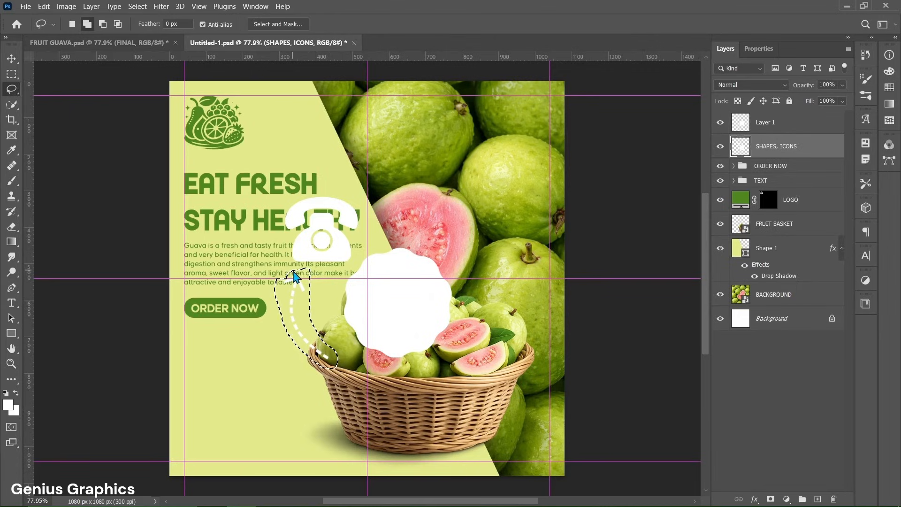
key(ctrl+j)
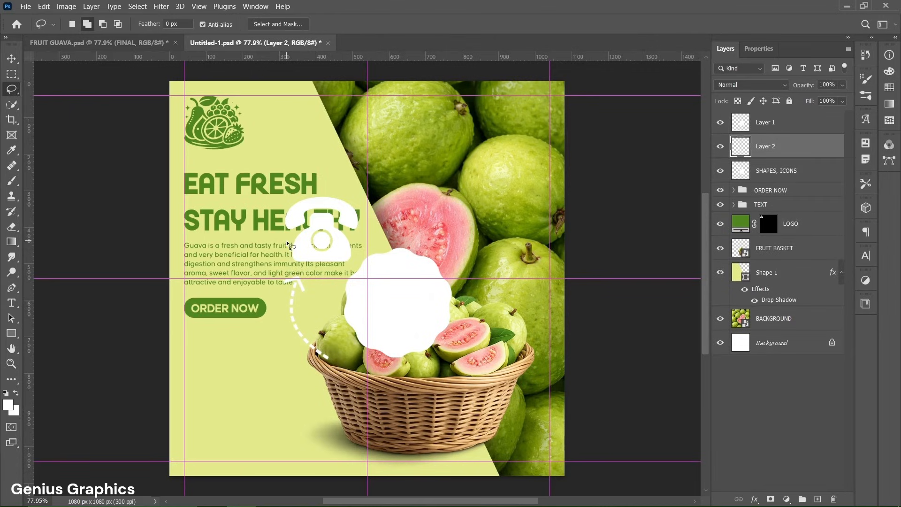
- Copy the phone icon onto its own layer, then delete the original SHAPES, ICONS layer
mouse_move(291, 267)
mouse_down()
mouse_move(340, 268)
mouse_move(360, 255)
mouse_move(286, 255)
mouse_up()
click(768, 180)
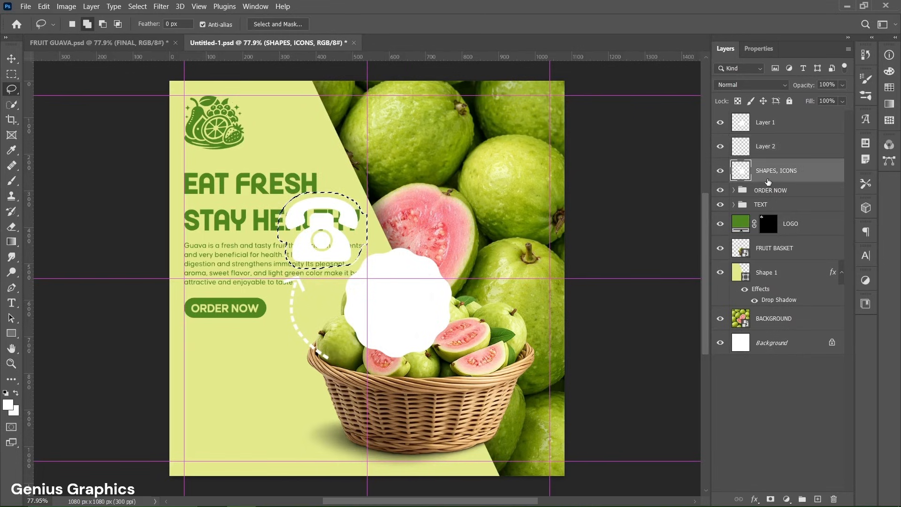
key(ctrl+j)
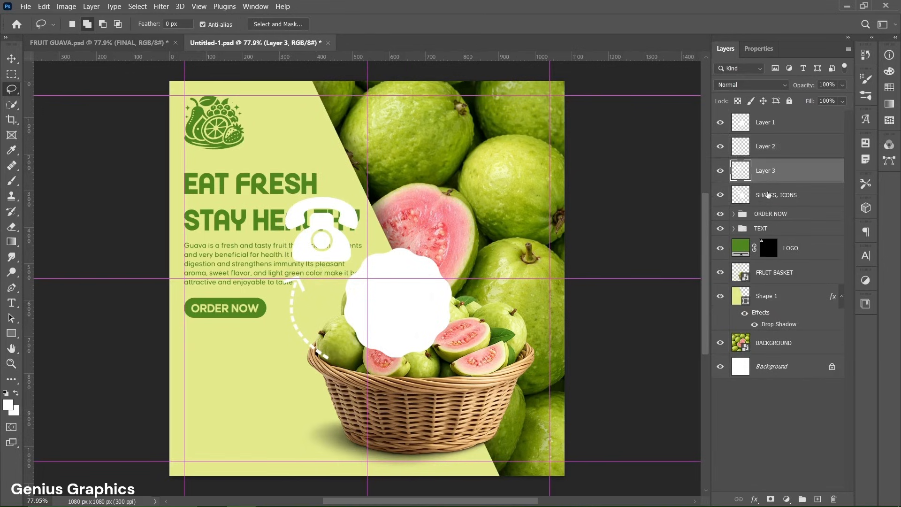
click(767, 201)
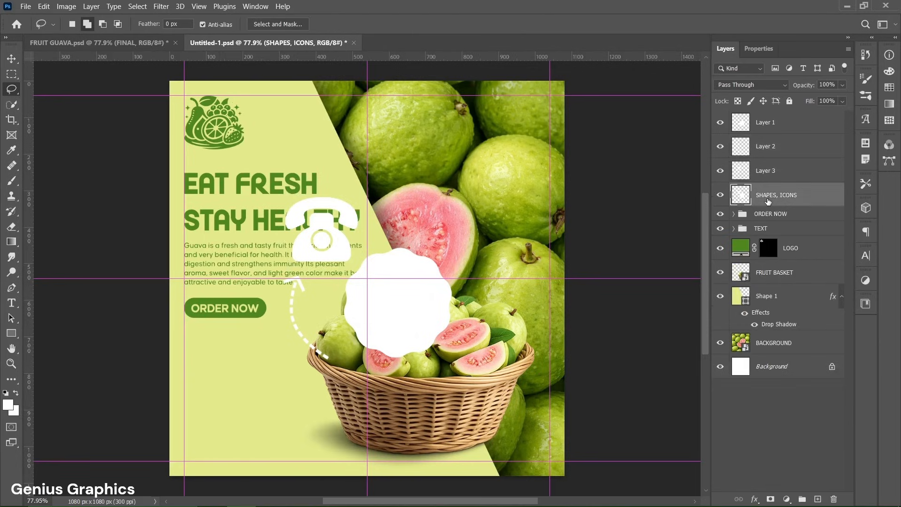
key(Delete)
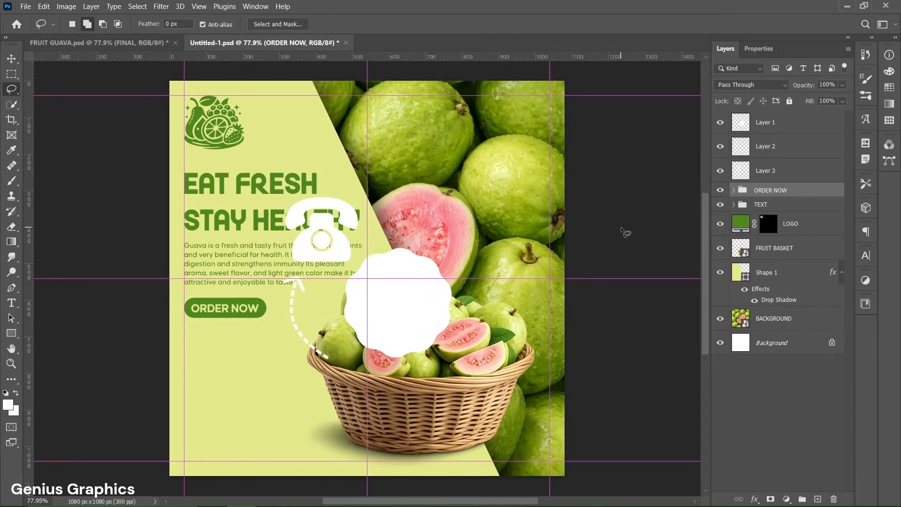
- Scale the white blob to about 63% and move it below the ORDER NOW button near the left guide
key(v)
click(403, 311)
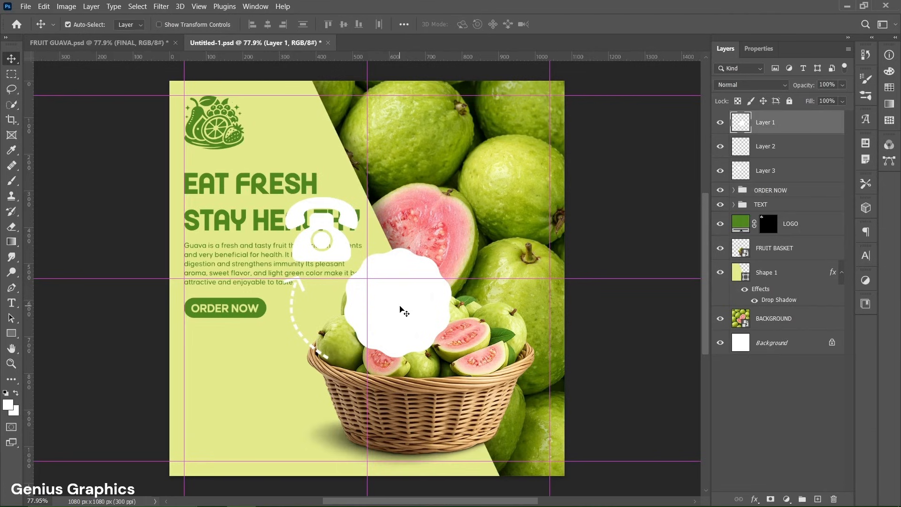
key(ctrl+t)
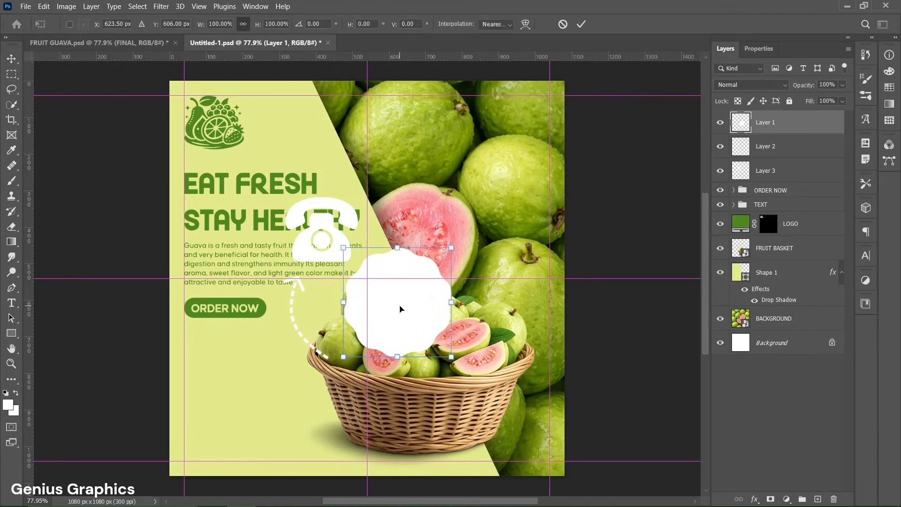
drag(452, 357, 412, 315)
drag(380, 287, 234, 390)
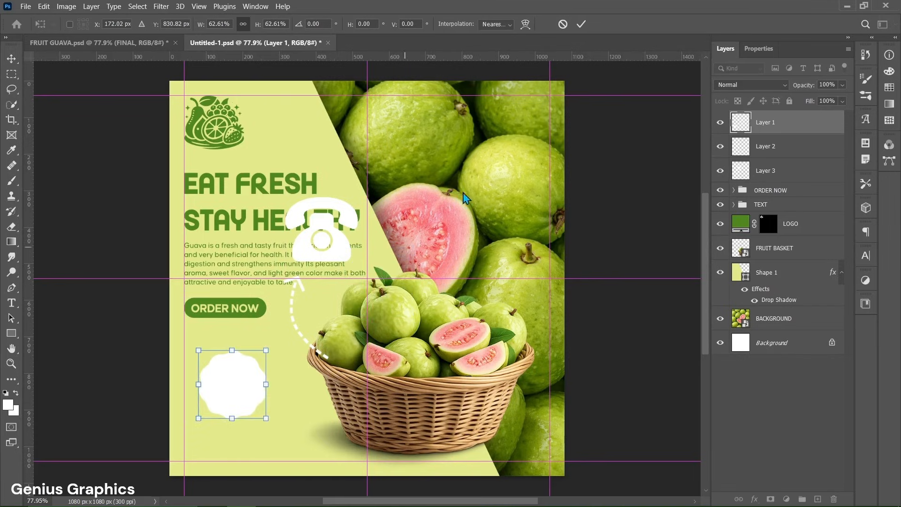
click(581, 25)
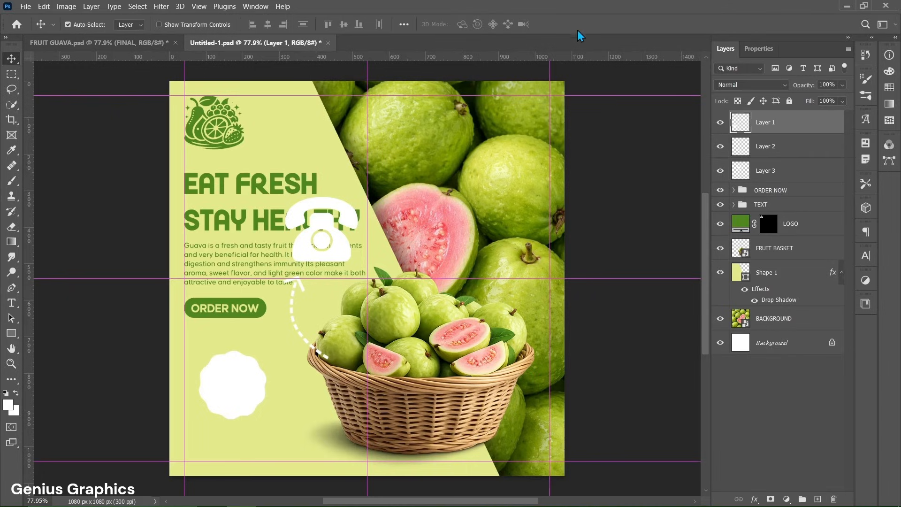
- Rotate the dashed arrow about -65°, flip it vertically, and position it between the basket and the blob
click(302, 287)
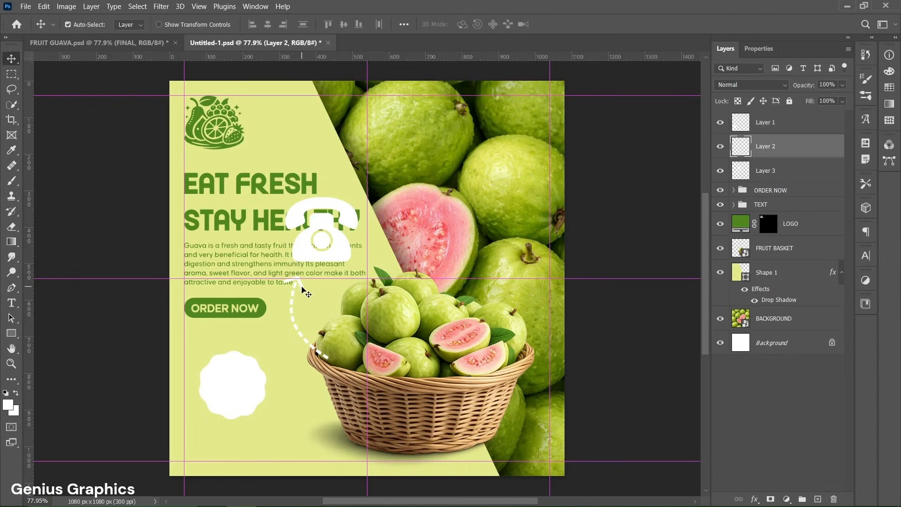
key(ctrl+t)
drag(339, 365, 364, 308)
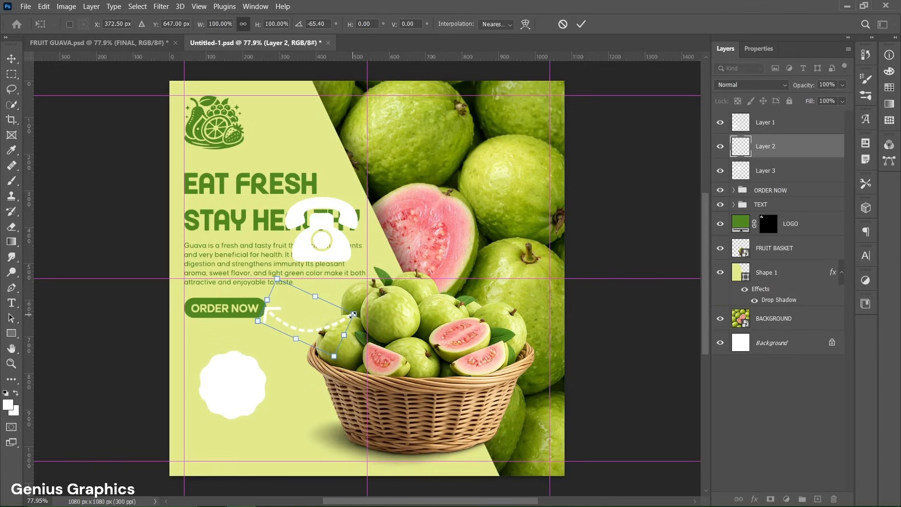
right_click(343, 322)
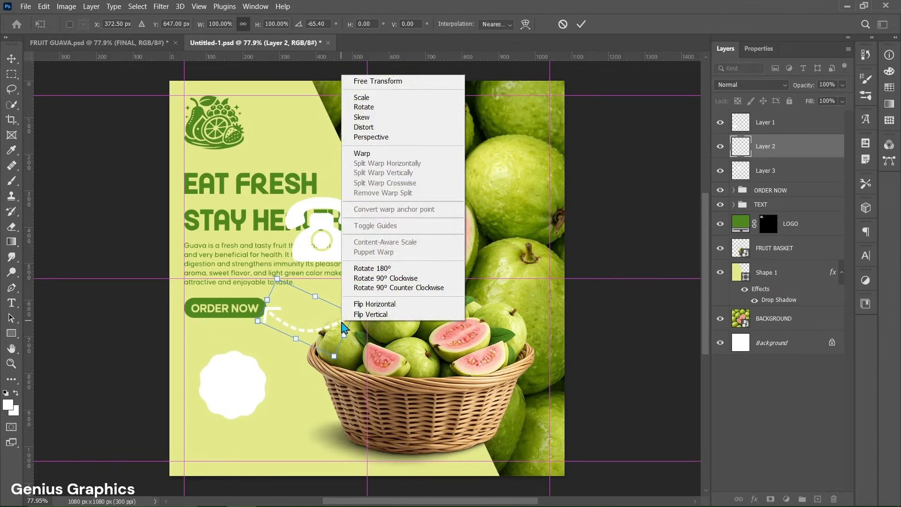
click(371, 315)
drag(363, 327, 362, 334)
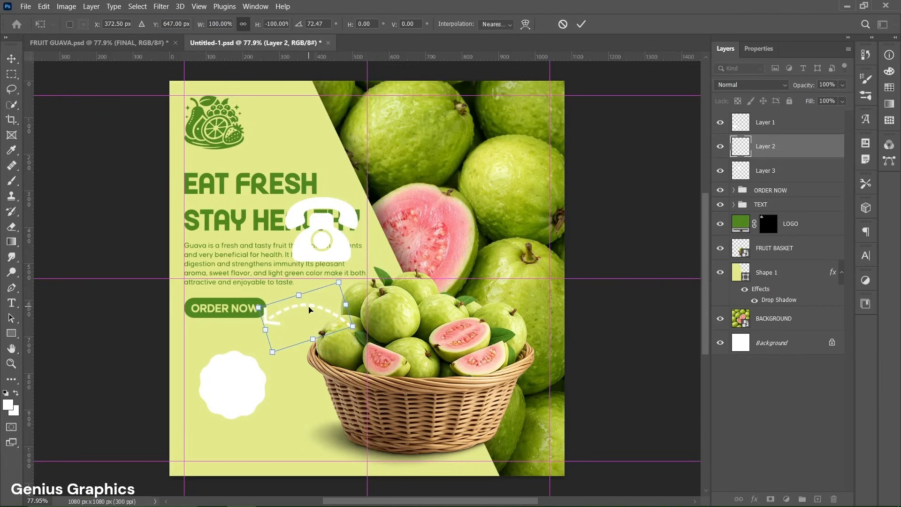
drag(309, 308, 305, 328)
drag(305, 328, 304, 329)
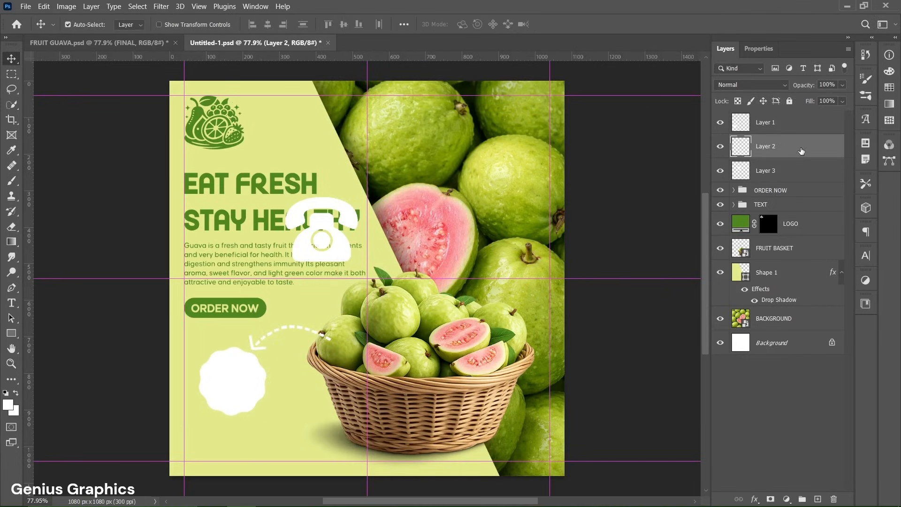
- Move the arrow layer below FRUIT BASKET and nudge the arrow and blob slightly into place
drag(801, 150, 791, 263)
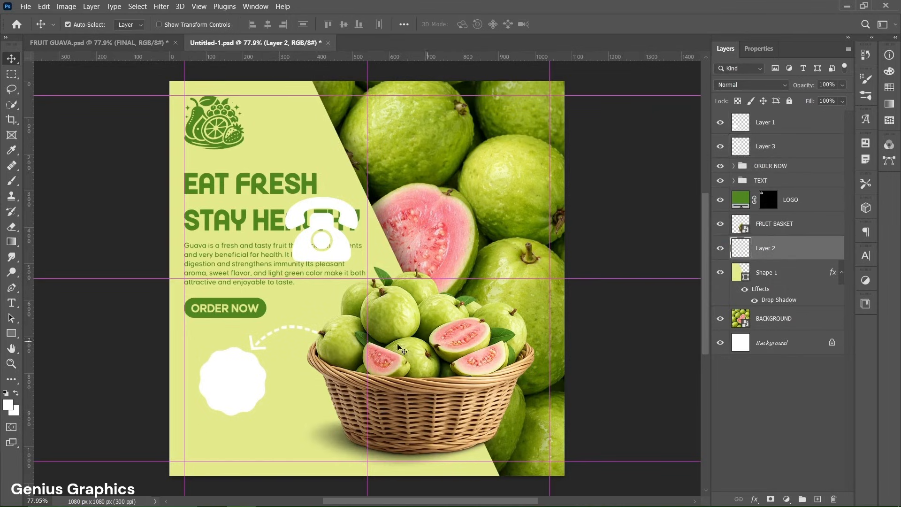
key(Left)
key(Left)
key(Left)
key(Left)
key(Left)
key(Left)
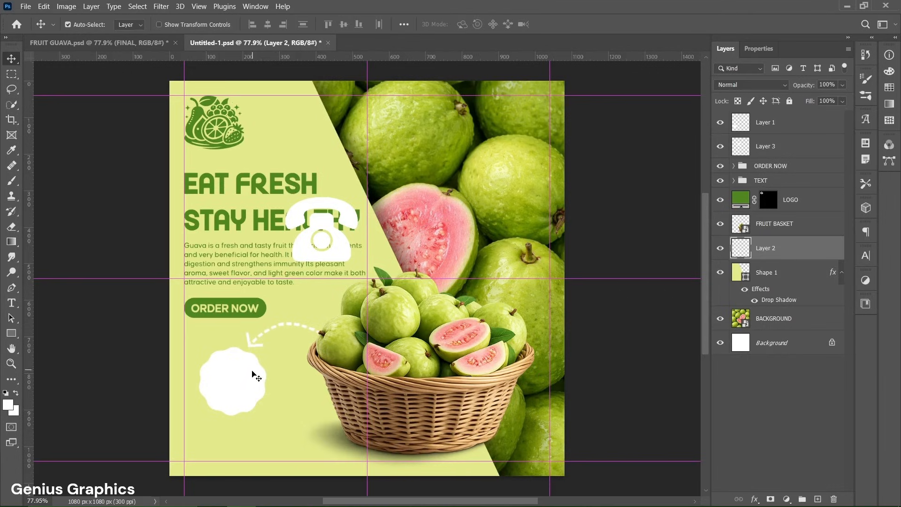
click(254, 375)
click(264, 353)
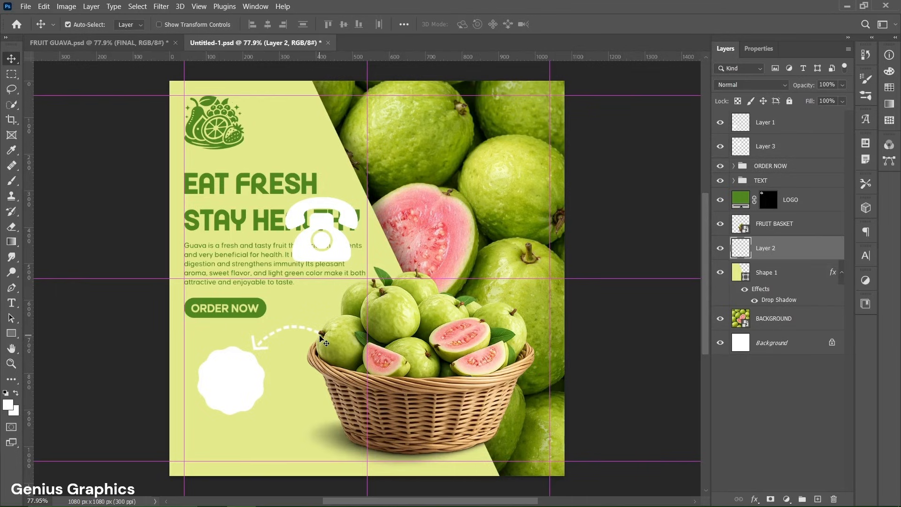
- Recolour the dashed arrow with a solid color fill of #4f861e sampled from the logo green
ctrl+click(745, 251)
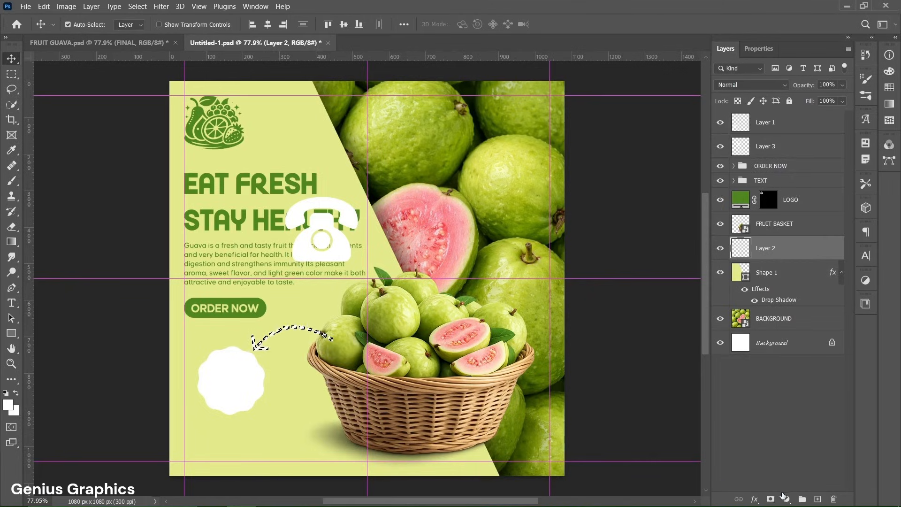
click(786, 499)
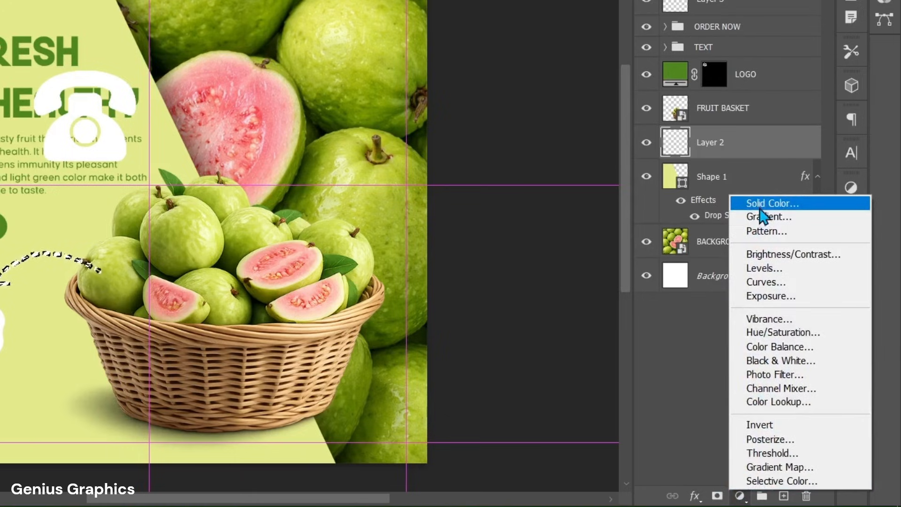
click(761, 205)
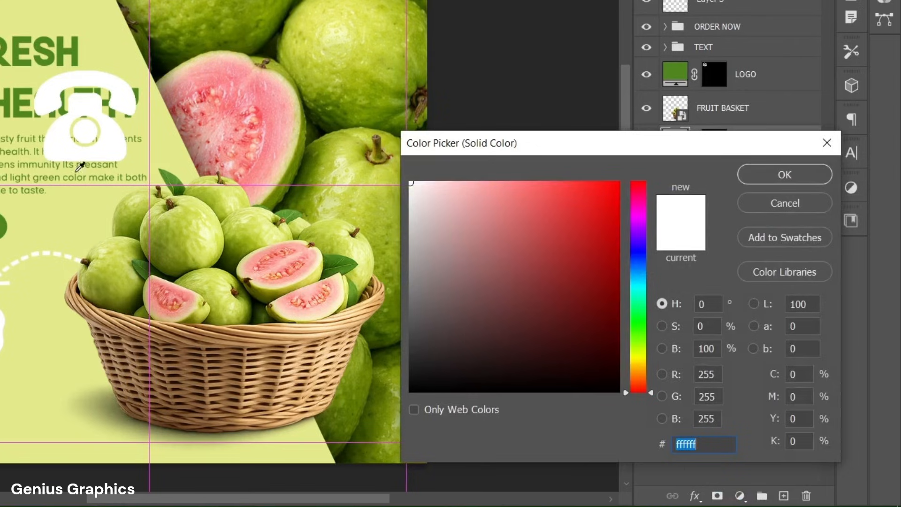
click(10, 107)
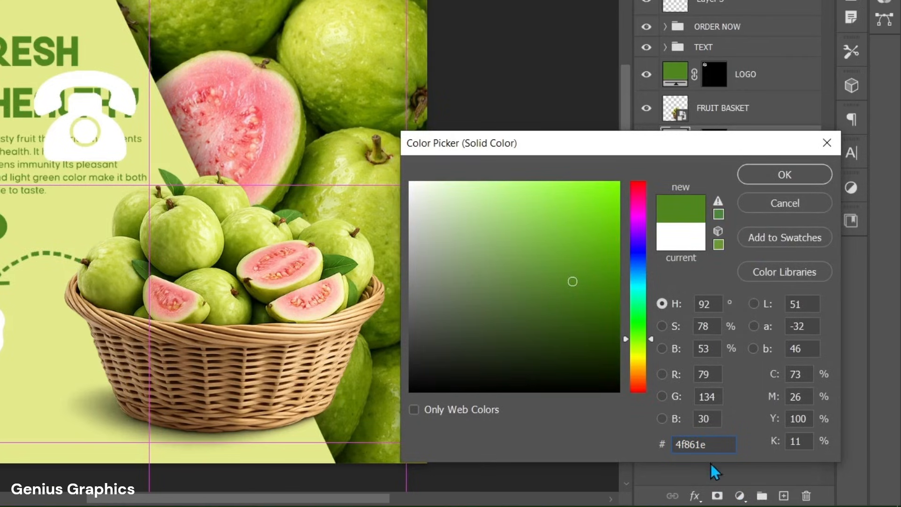
click(799, 179)
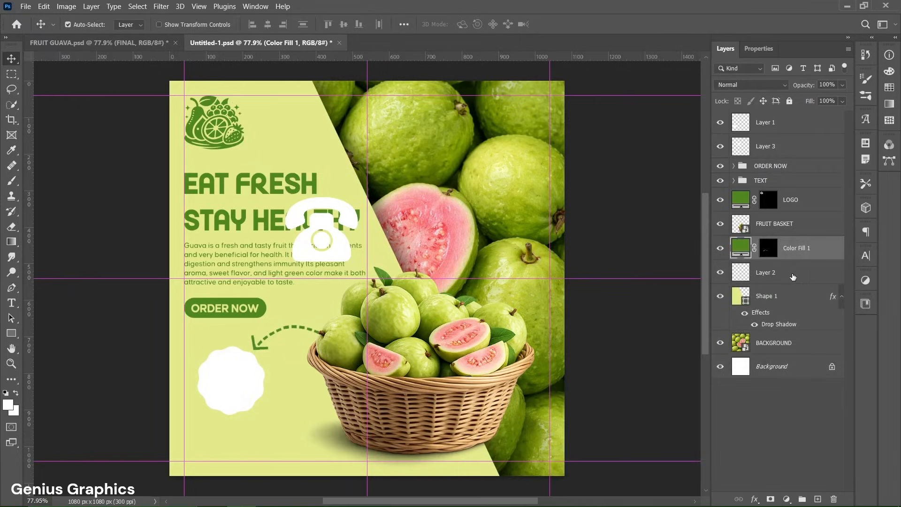
- Delete the original arrow layer and rename the green fill layer to arrow
click(793, 277)
key(Delete)
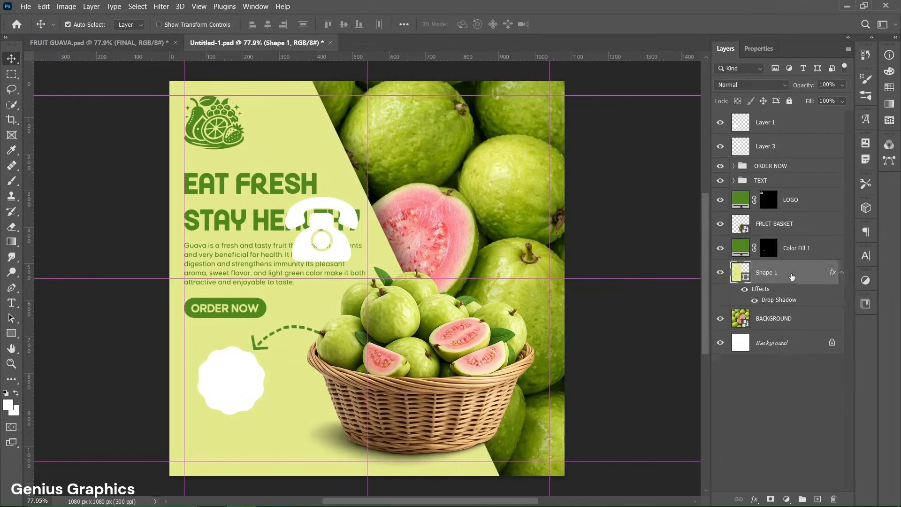
double_click(782, 249)
text(arrow)
key(Return)
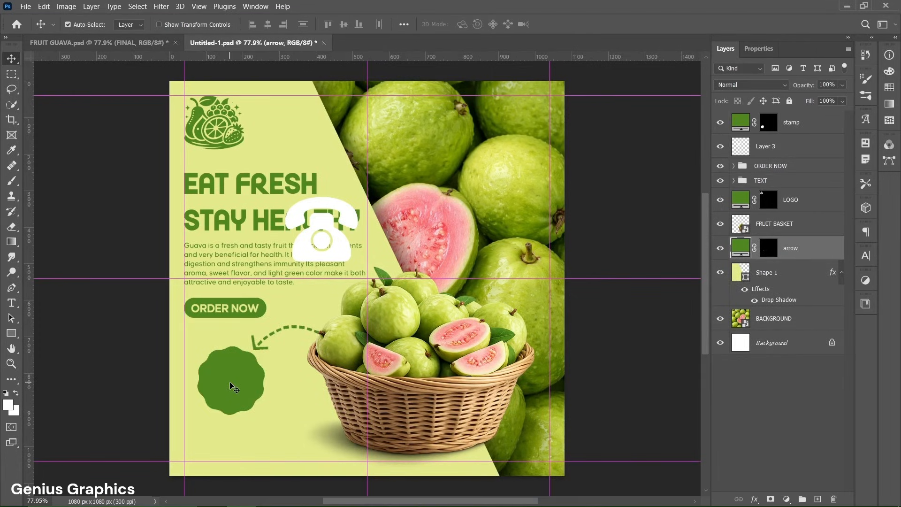
- Add a text layer over the green blob reading 25% on one line and OFF on the next
click(809, 134)
click(11, 302)
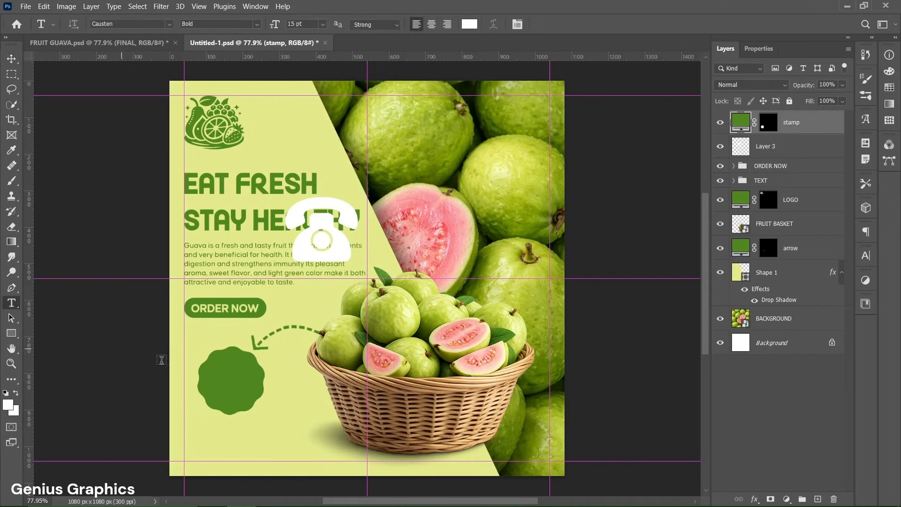
click(212, 370)
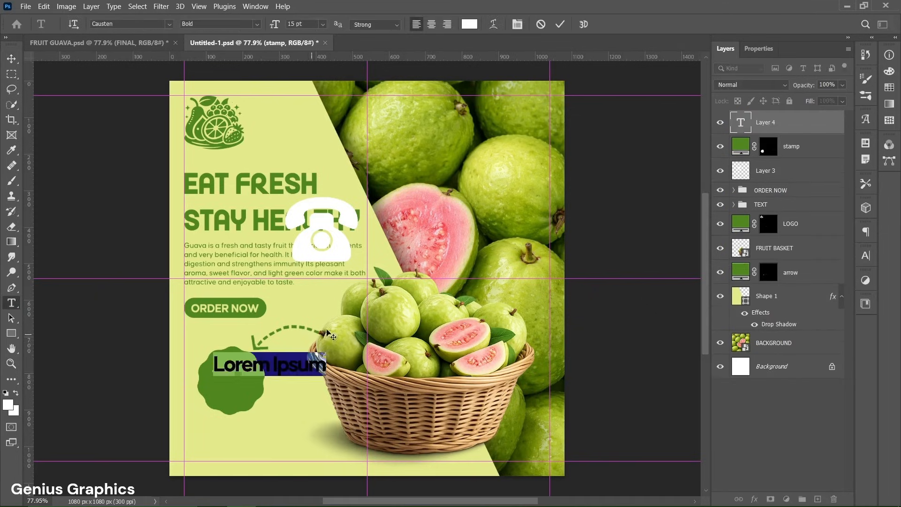
click(759, 48)
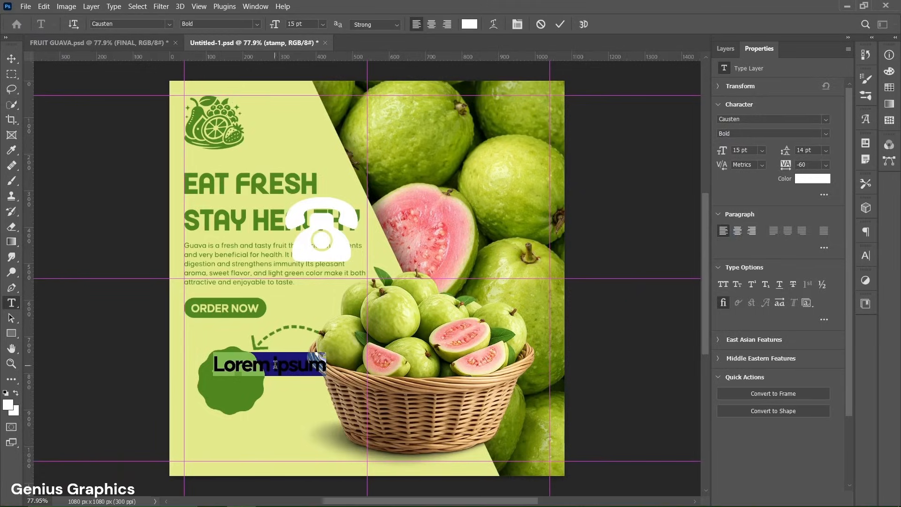
text(25%)
key(Return)
text(OFF)
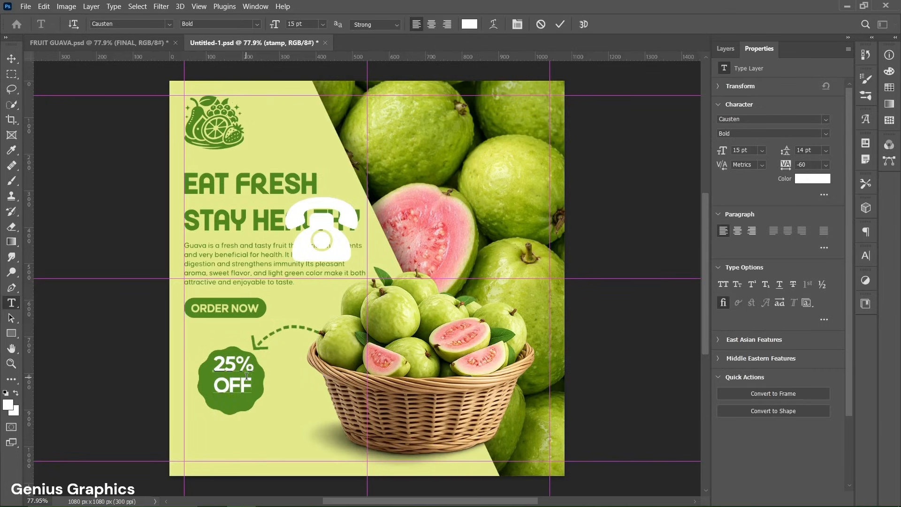
- Set the 25% OFF text colour to light green #e4ea8c sampled from the panel and commit the text
drag(214, 364, 270, 388)
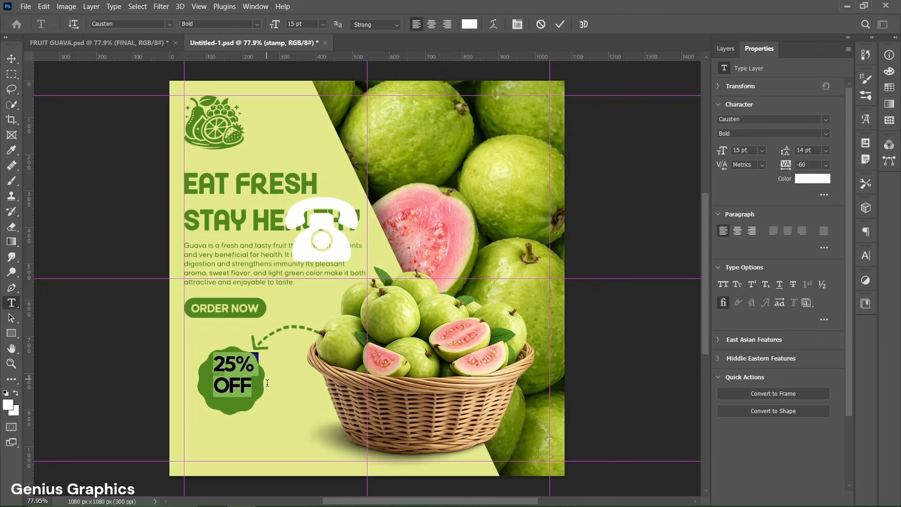
click(811, 178)
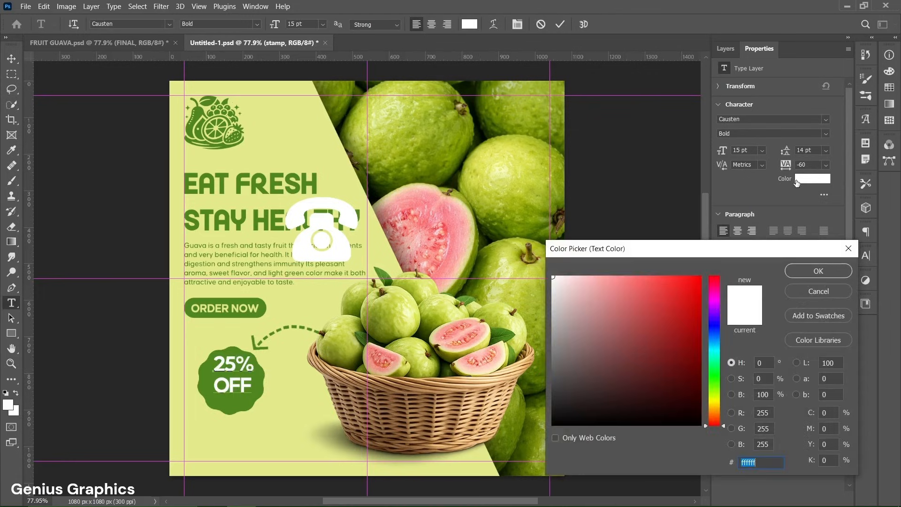
click(284, 390)
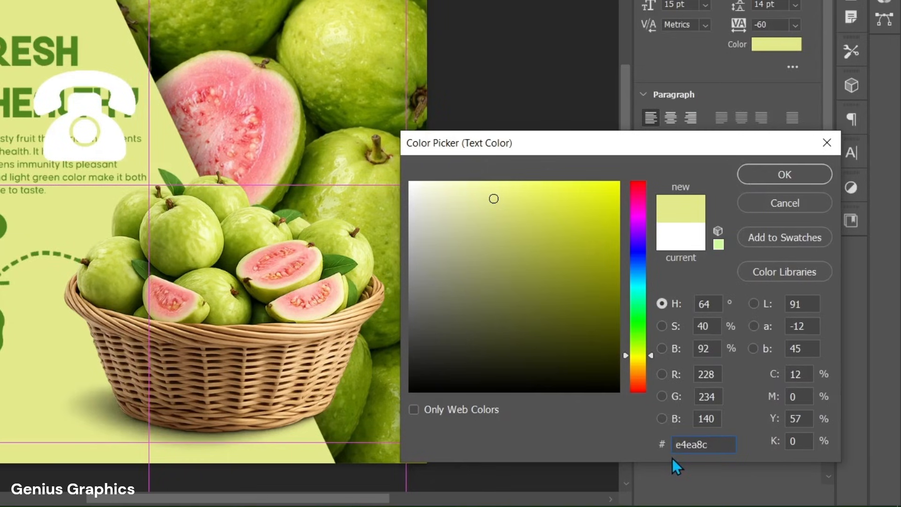
click(806, 178)
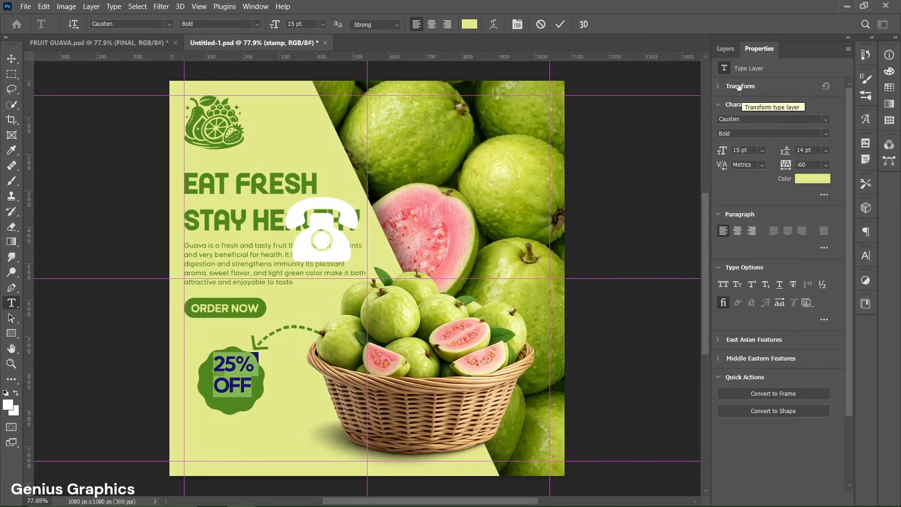
click(726, 49)
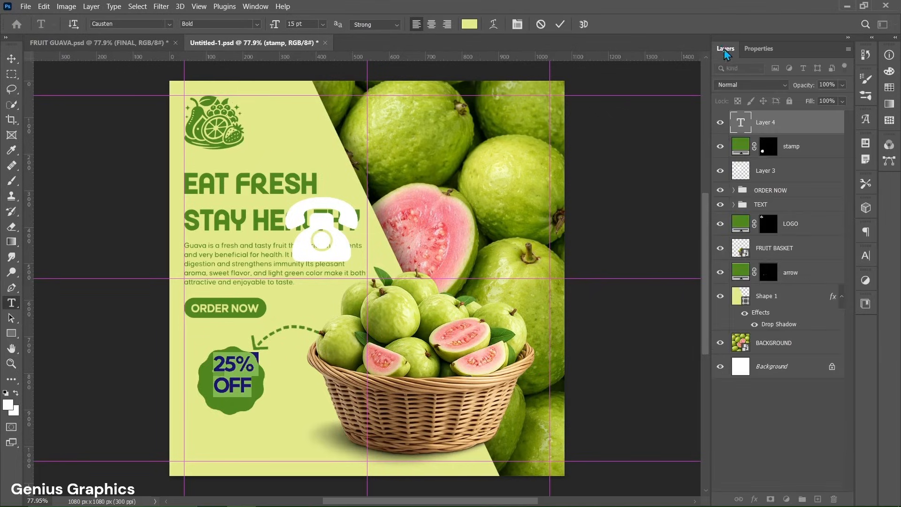
click(560, 24)
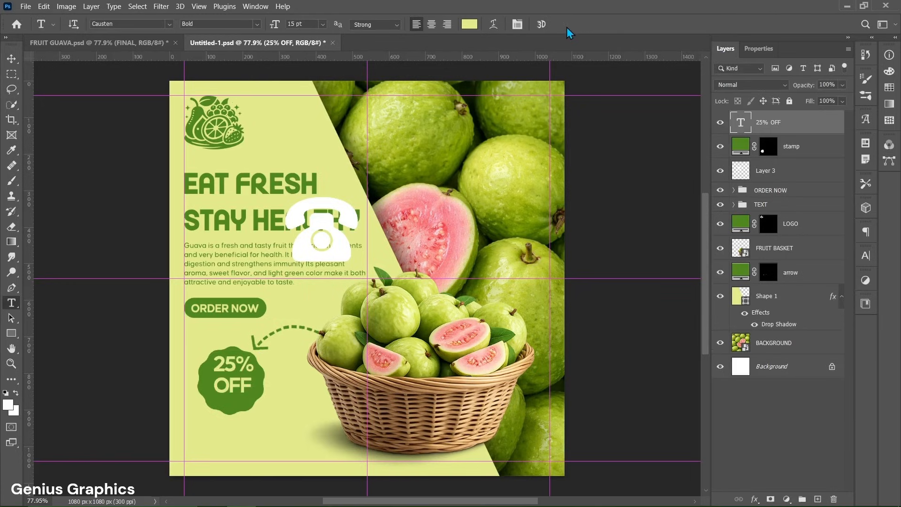
- Move the 25% OFF text slightly down to centre it on the blob
key(v)
drag(233, 389, 230, 394)
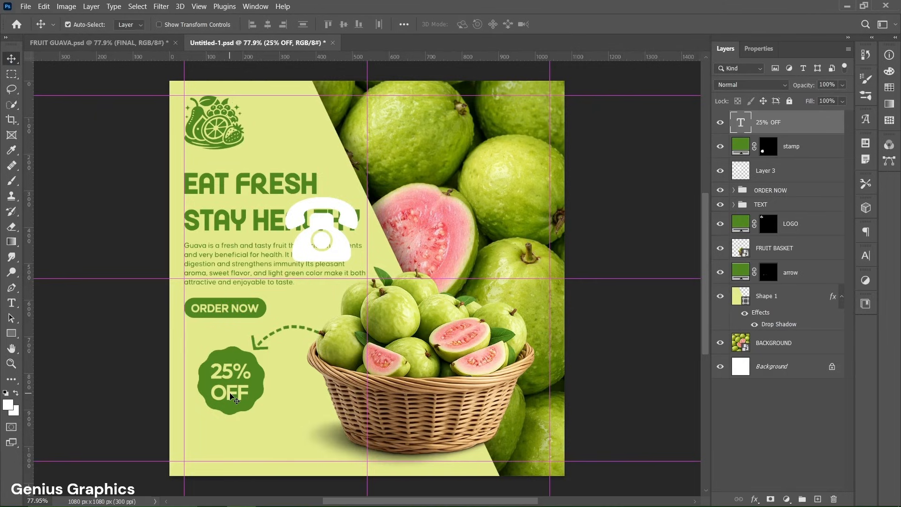
drag(230, 393, 232, 396)
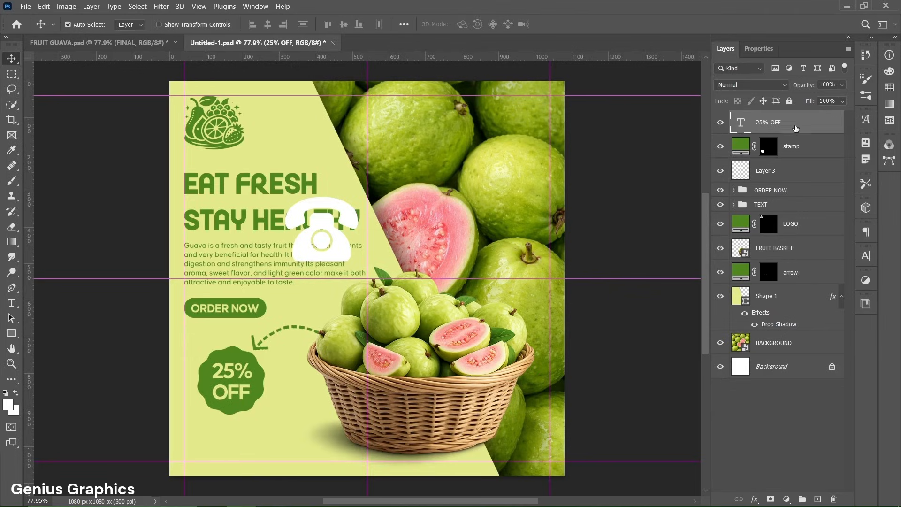
- Group the stamp and 25% OFF text layers, name the group 25% OFF, and place it below the phone icon layer
shift+click(798, 147)
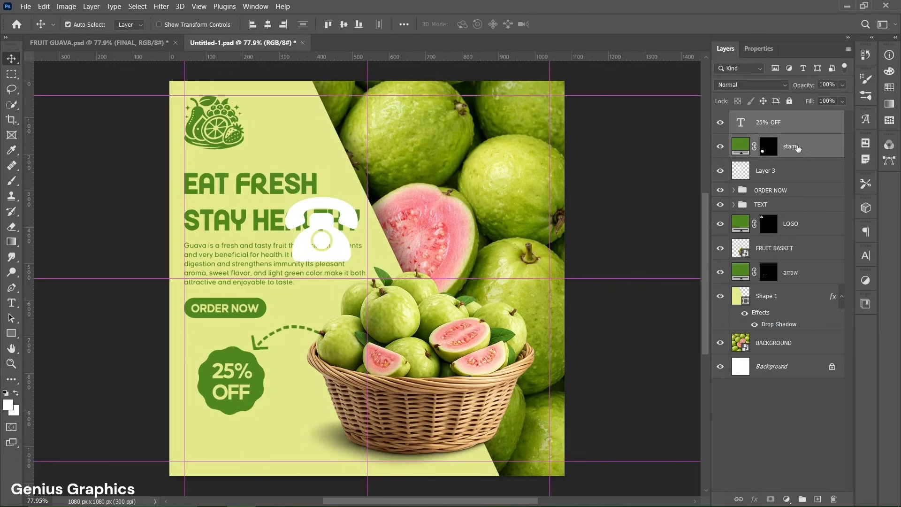
click(803, 498)
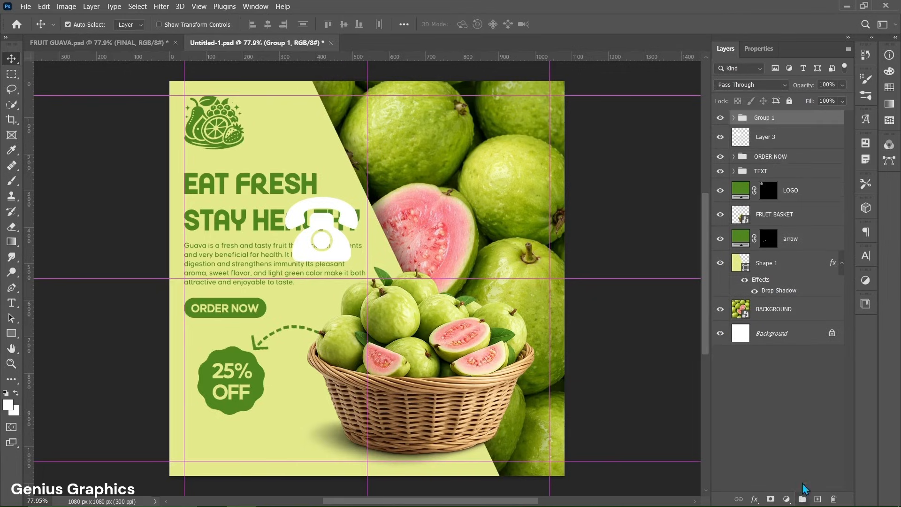
double_click(777, 117)
text(25% OFF)
key(Return)
drag(788, 120, 789, 150)
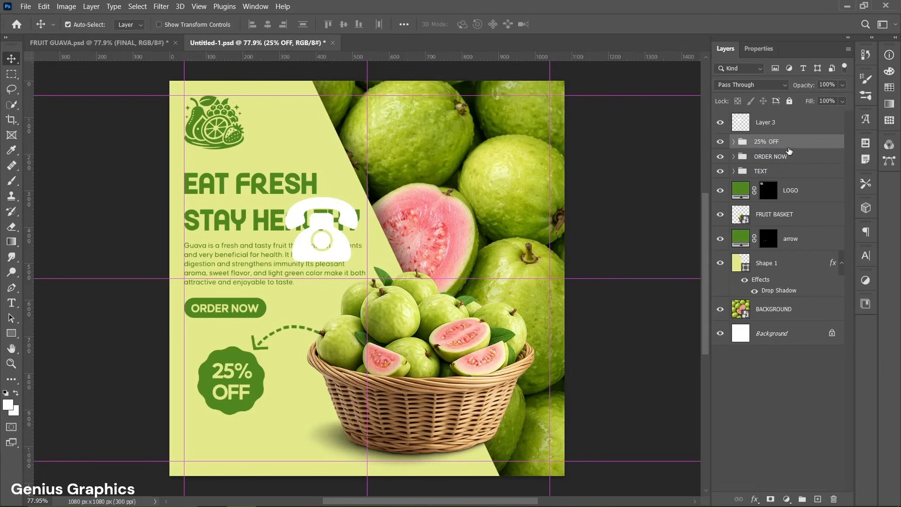
- Scale the white phone icon to about 31% and move it to the lower-left corner at the left guide
click(758, 129)
key(ctrl+t)
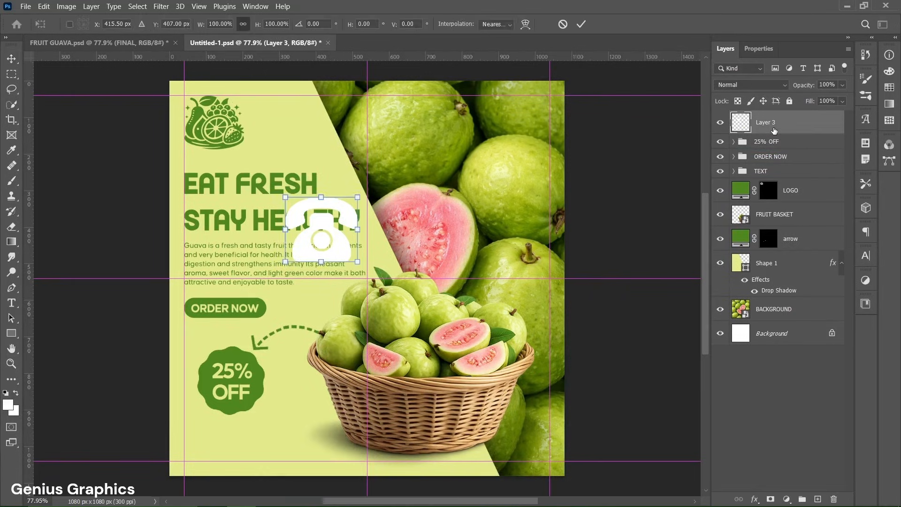
drag(305, 238, 204, 437)
drag(256, 398, 204, 441)
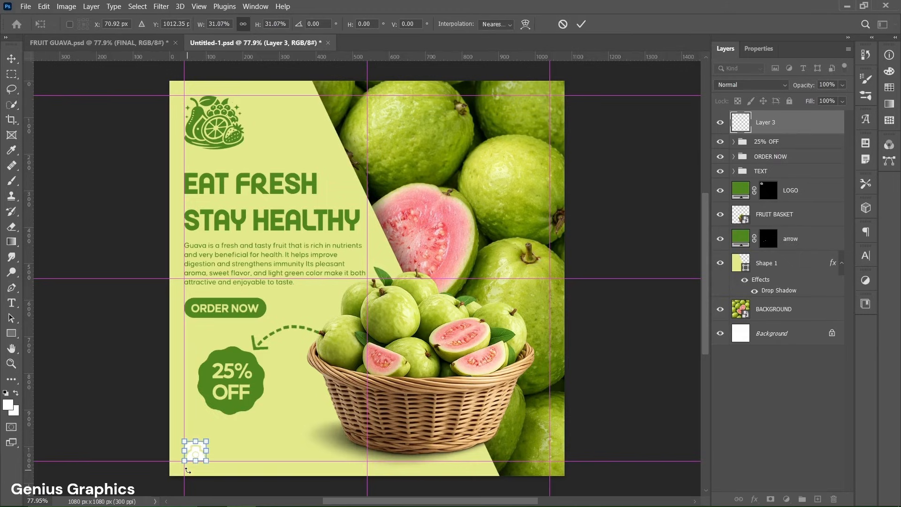
click(581, 24)
- Fill the phone icon with green #4f861e using a solid color fill layer
ctrl+click(743, 124)
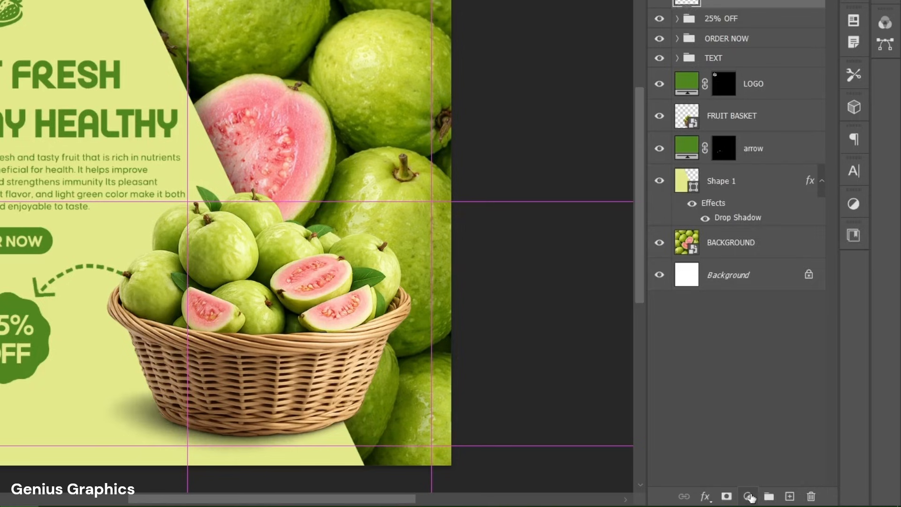
click(787, 499)
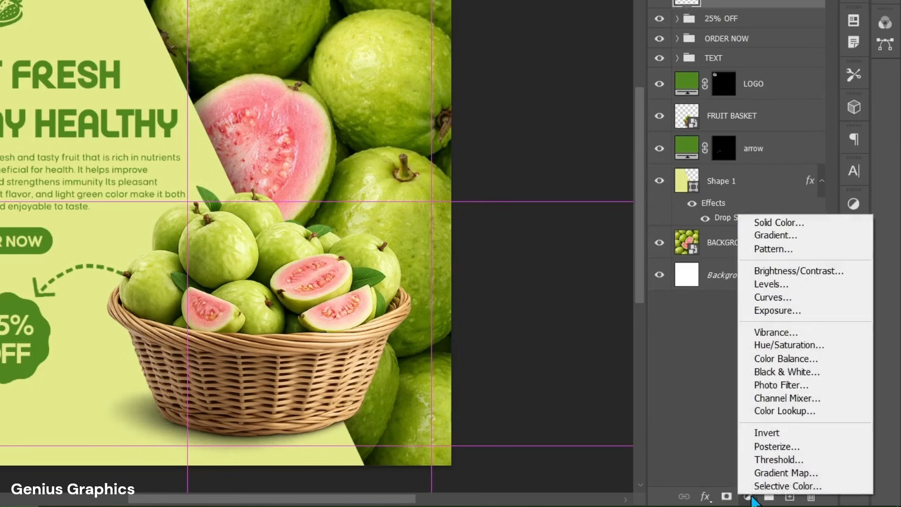
click(747, 227)
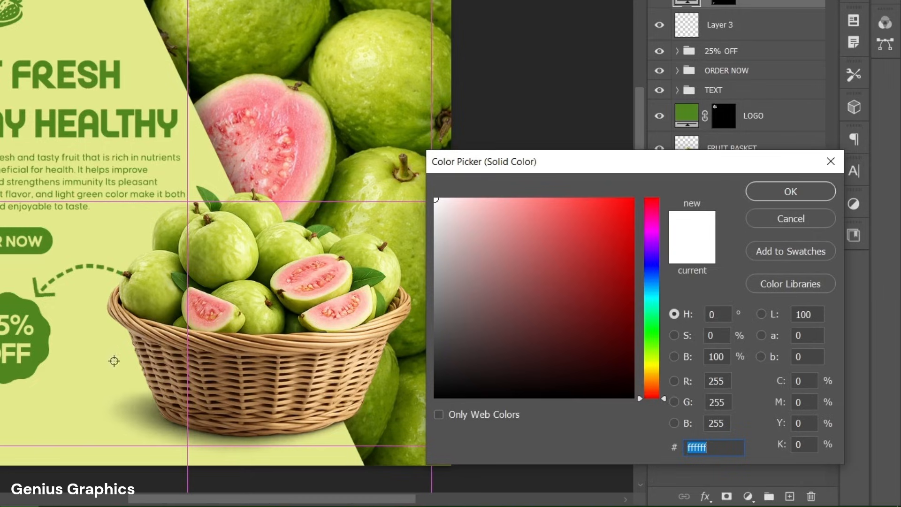
click(41, 351)
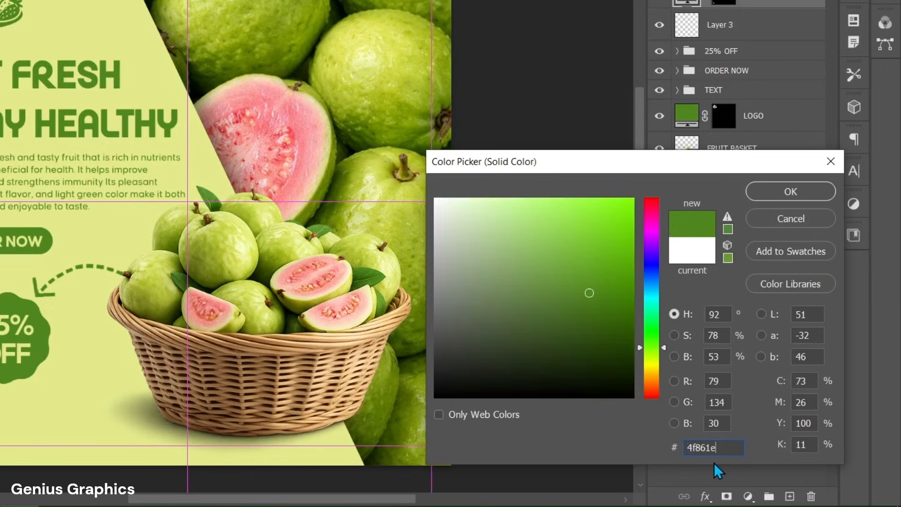
click(809, 194)
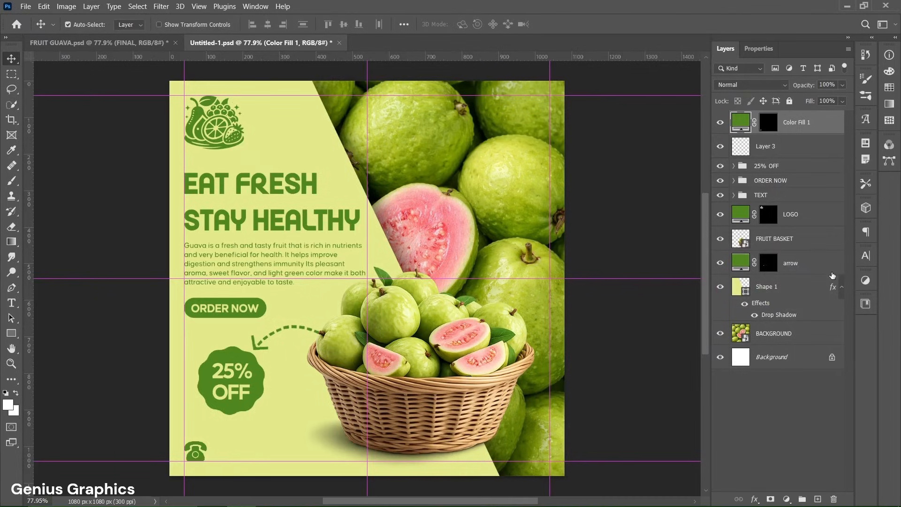
- Delete the original white phone layer and rename the green fill layer to phone
click(780, 155)
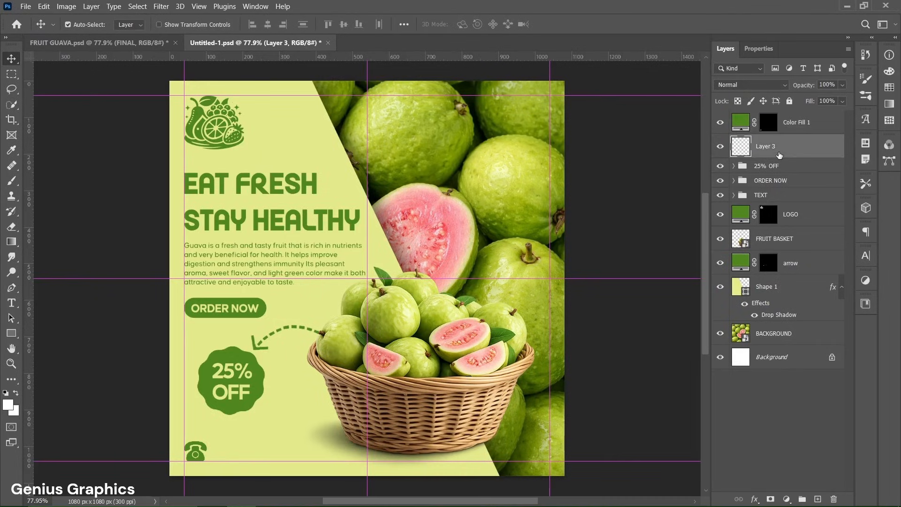
key(Delete)
double_click(796, 124)
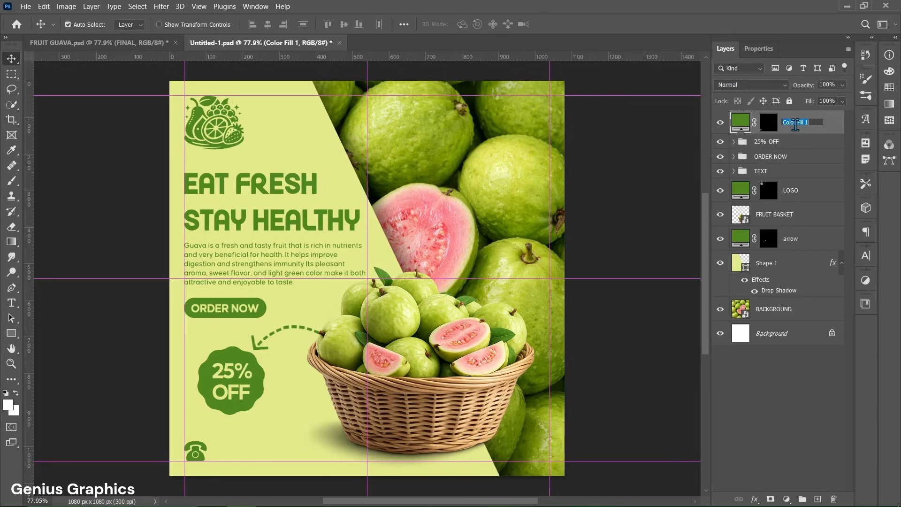
text(phone)
key(Return)
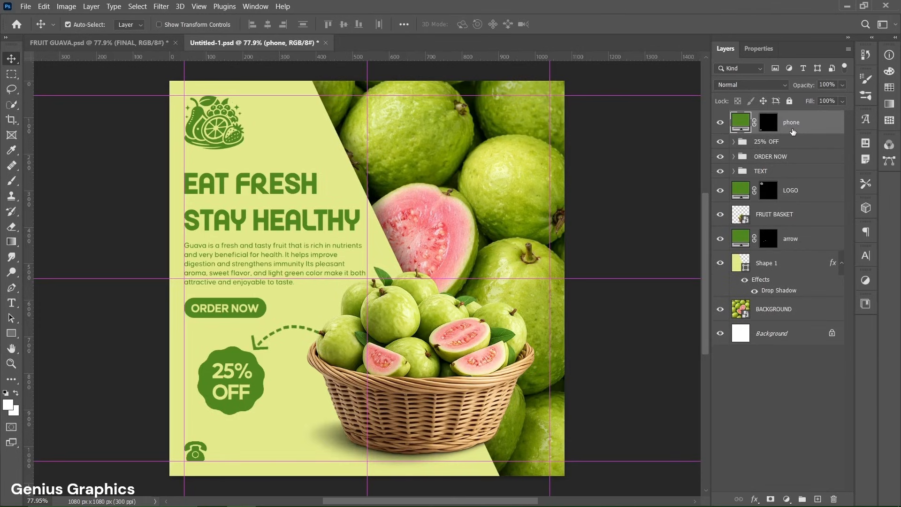
- Add a text layer next to the phone icon containing a placeholder phone number
click(11, 303)
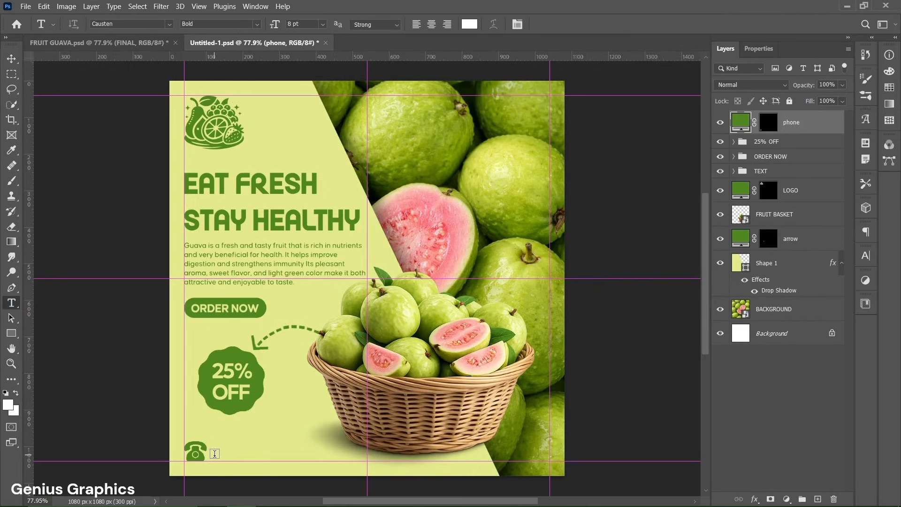
click(215, 453)
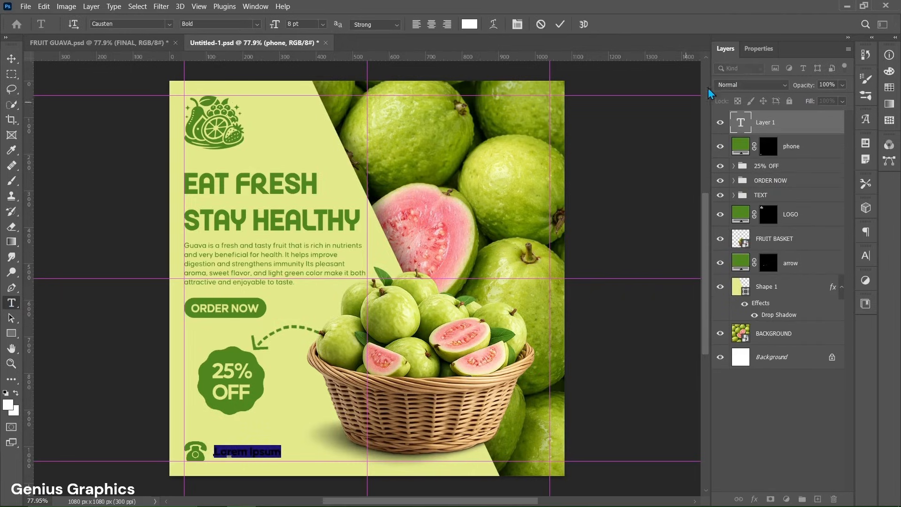
click(751, 52)
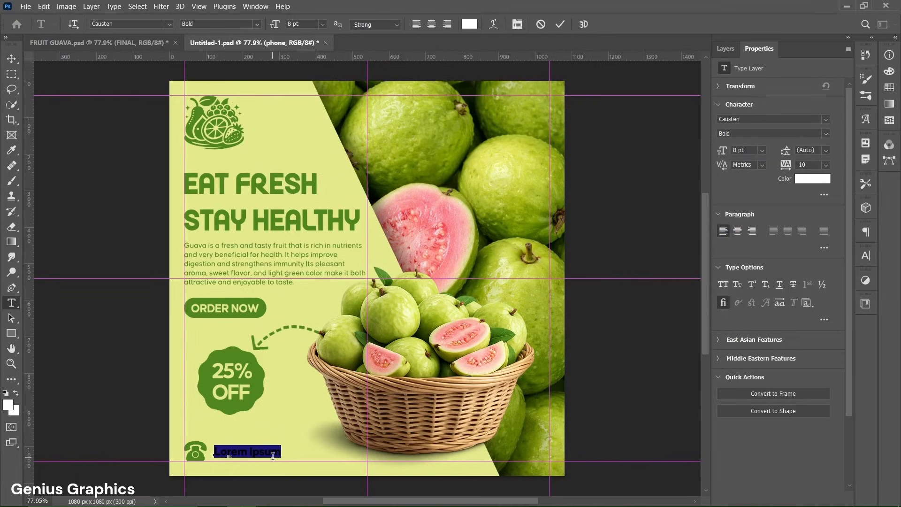
text(+91 000 000 000)
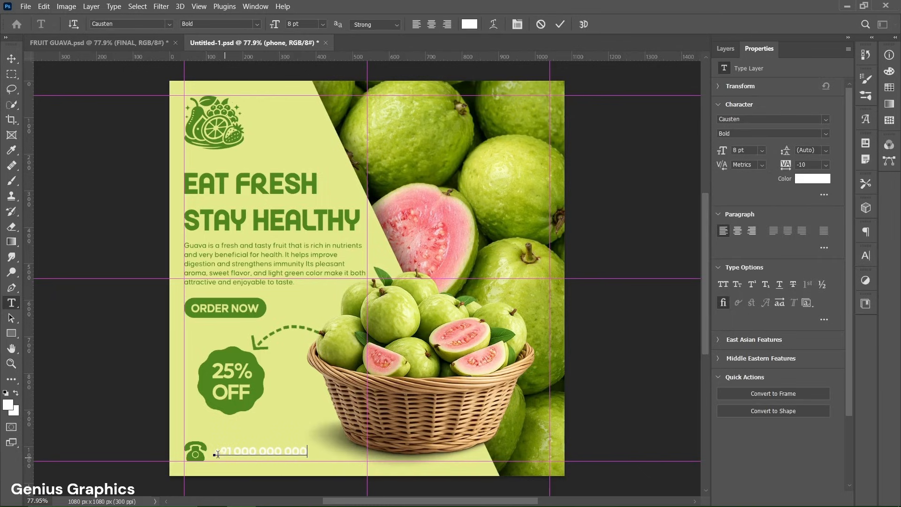
- Color the phone number text green #4f861e and commit the text
drag(215, 452, 307, 454)
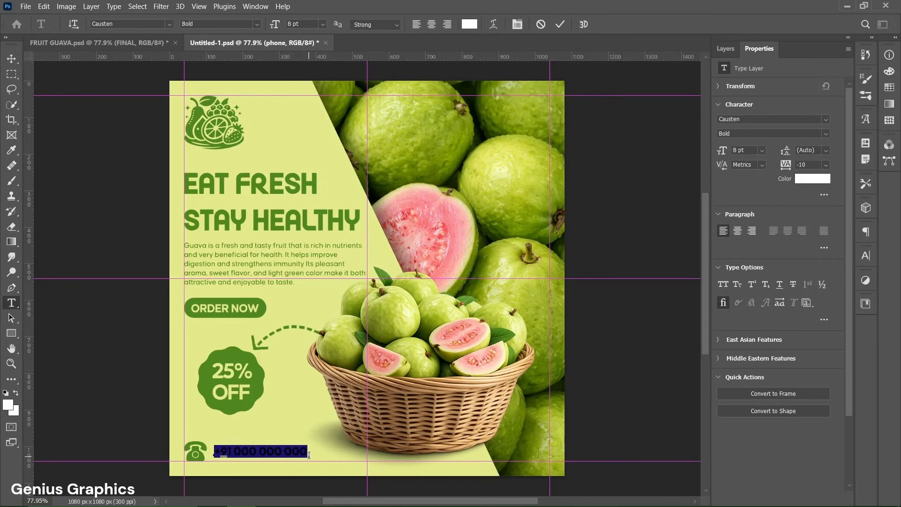
click(803, 185)
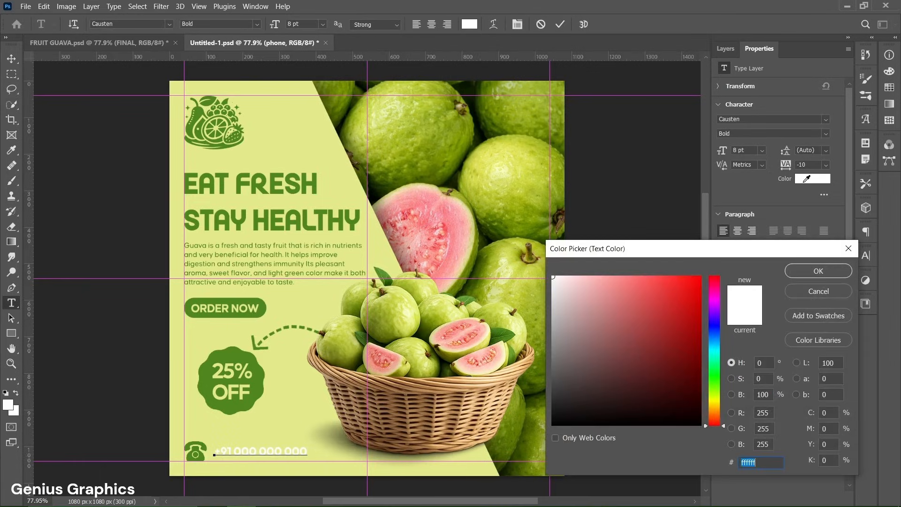
click(265, 308)
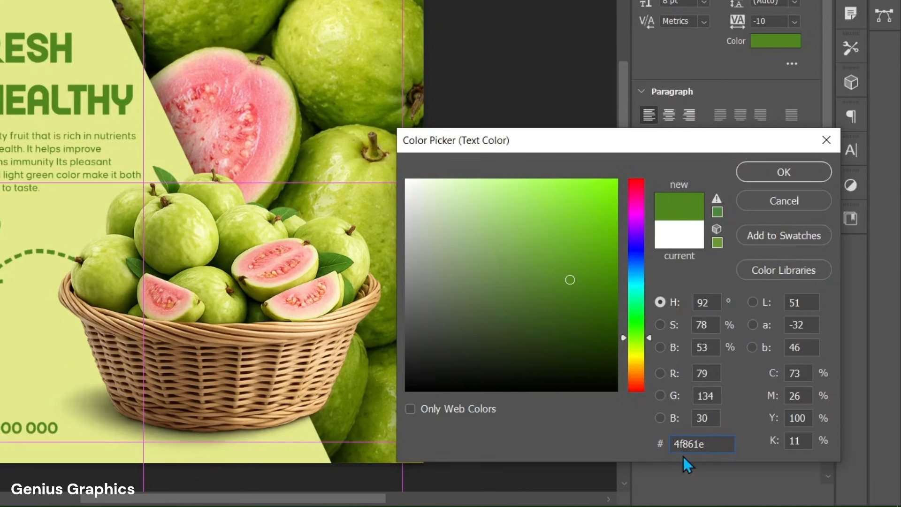
click(772, 181)
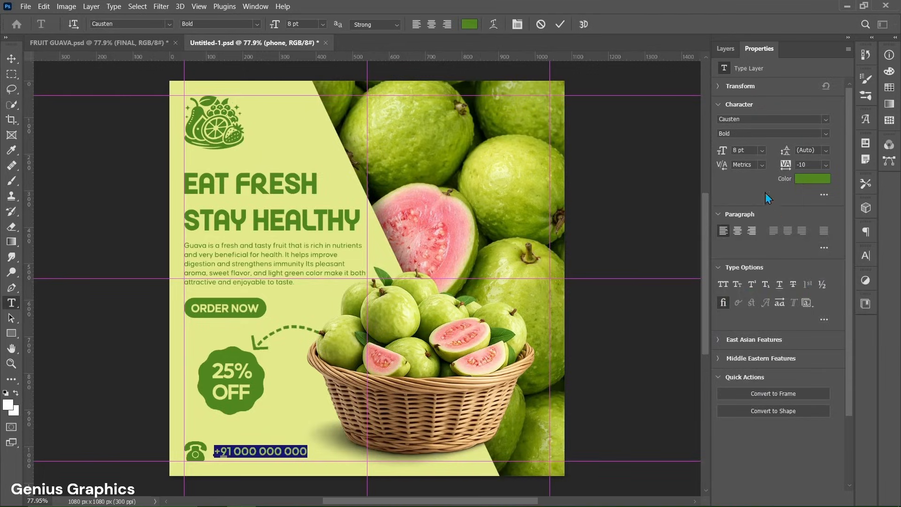
click(723, 50)
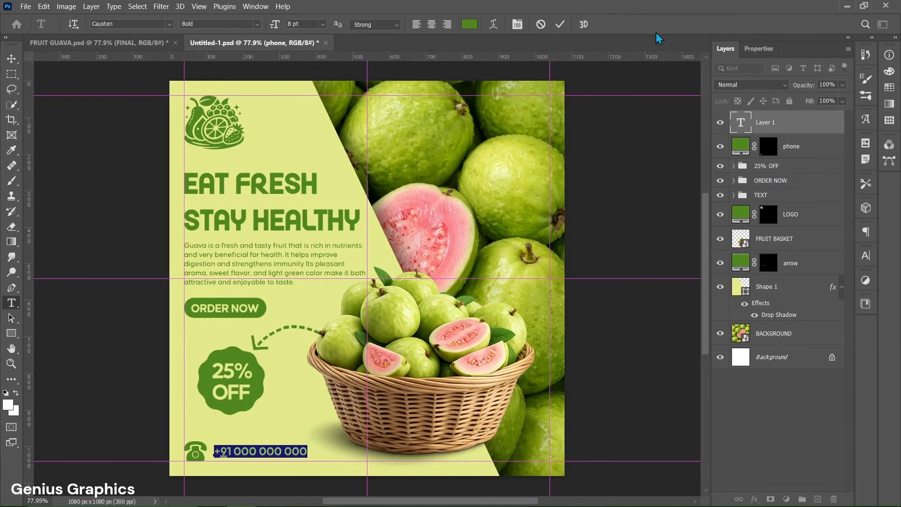
click(559, 24)
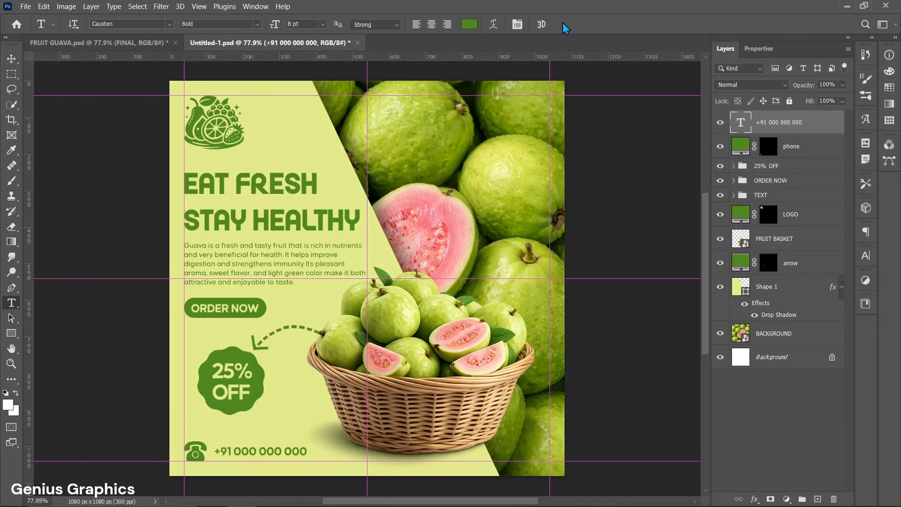
- Nudge the phone number slightly left, then group it with the phone icon and name the group CONTACT NO
key(v)
key(shift+Left)
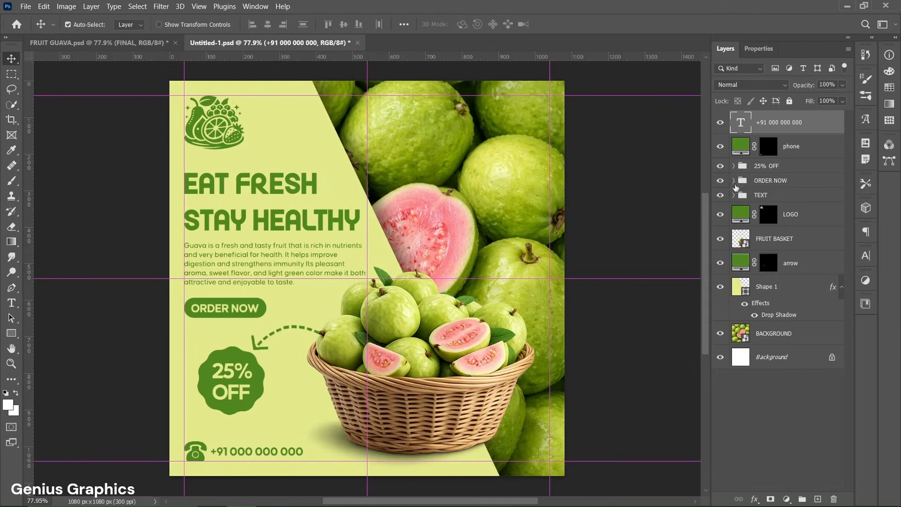
shift+click(818, 148)
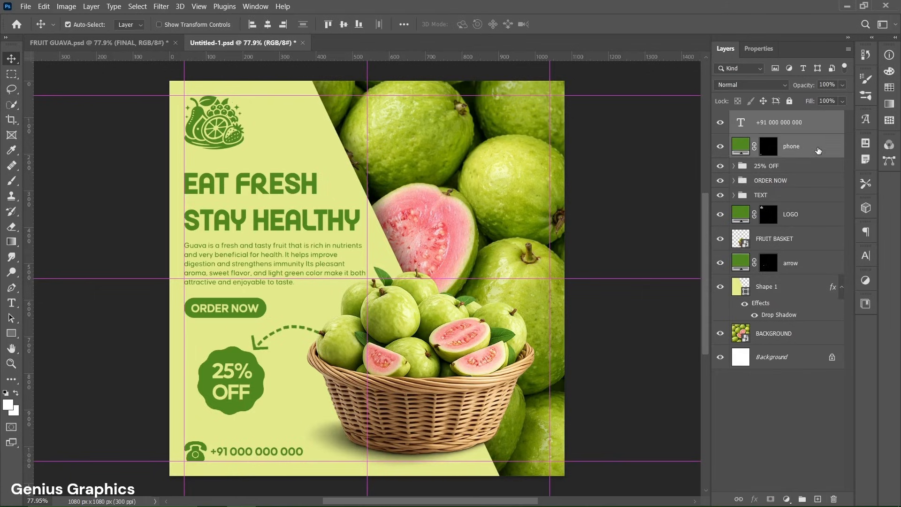
click(802, 499)
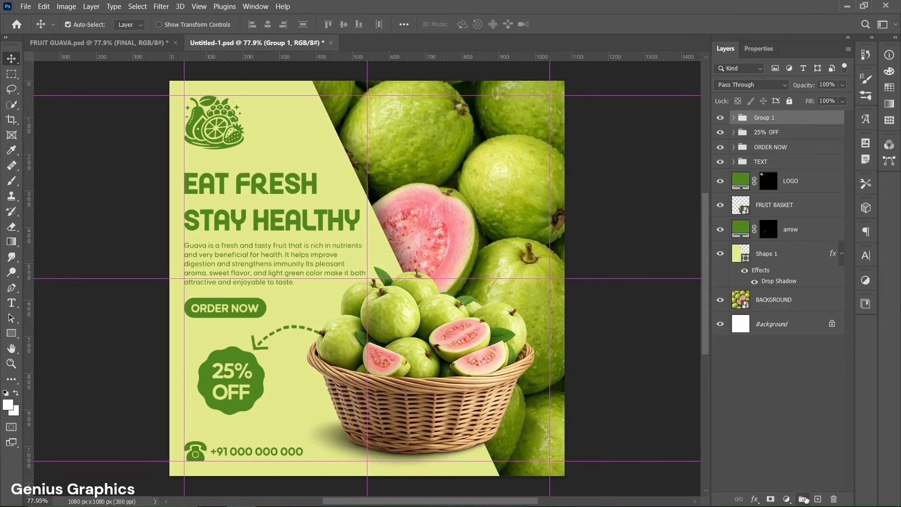
double_click(778, 118)
text(CONTACT NO.)
key(Return)
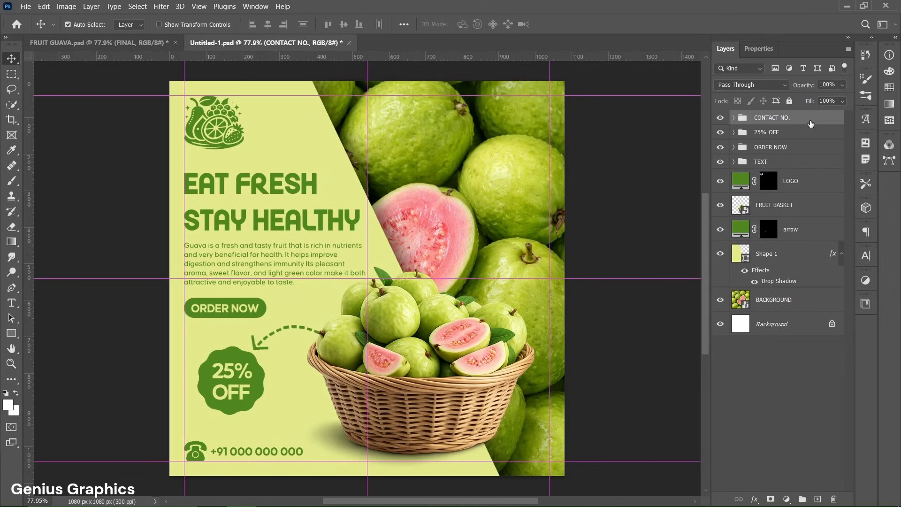
- Clear all guides from the canvas
click(199, 7)
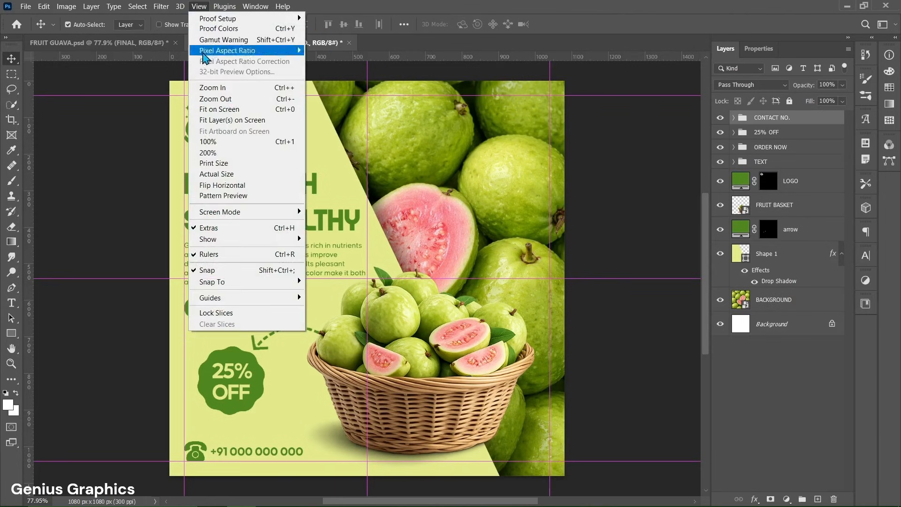
mouse_move(208, 298)
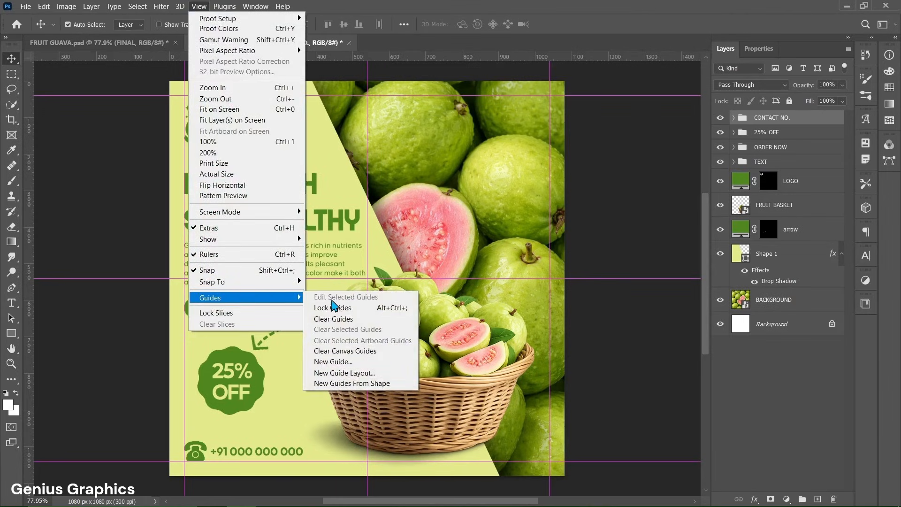
click(334, 320)
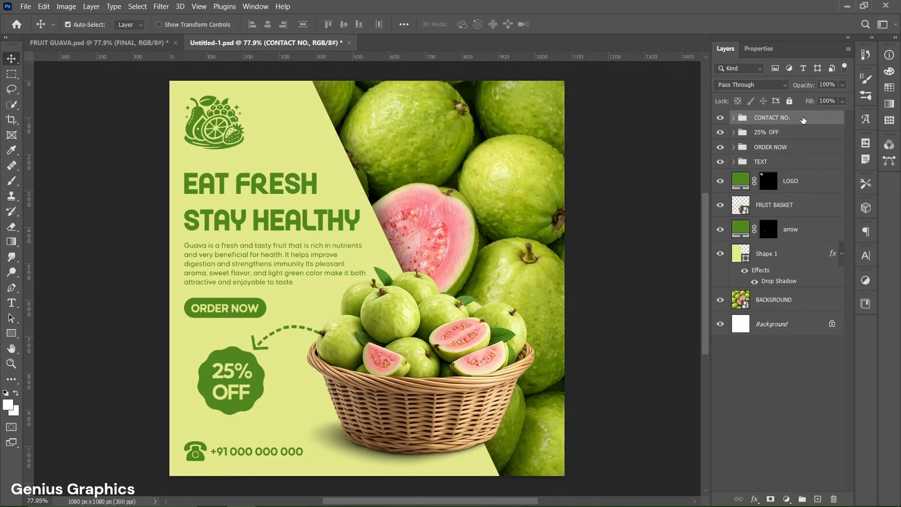
- Stamp all visible layers into a new merged layer and name it FINAL
key(ctrl+alt+shift+e)
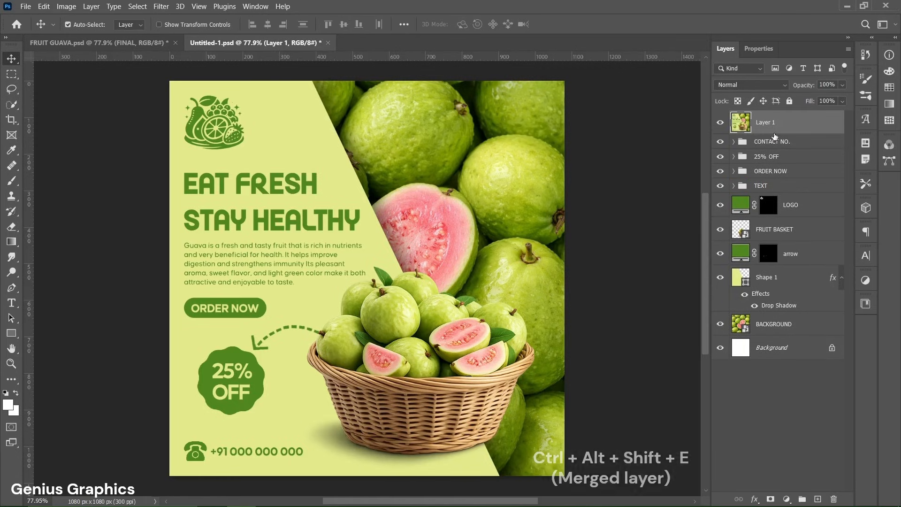
double_click(768, 122)
text(FINAL)
key(Return)
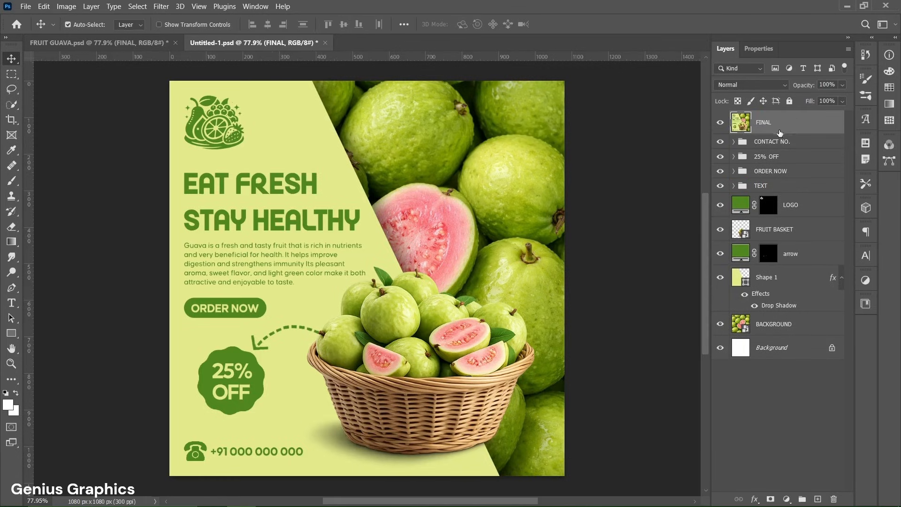
scroll(380, 362, up, 1)
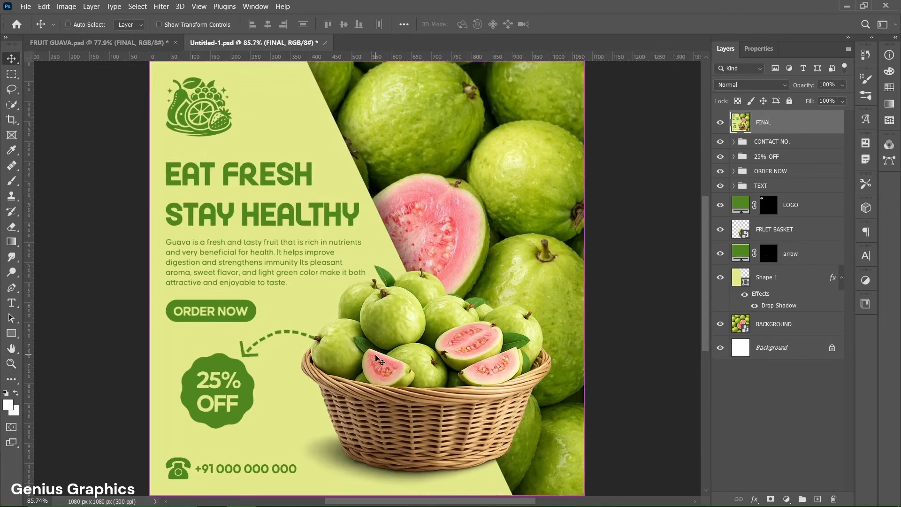